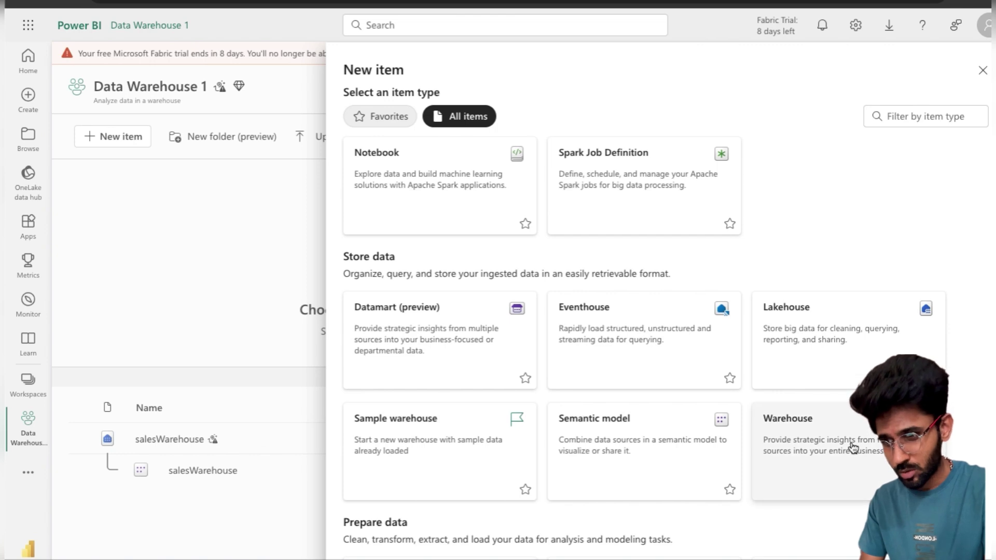
# Dismiss the new item pane and open the existing salesWarehouse warehouse from the Data Warehouse 1 workspace
pyautogui.click(272, 403)
pyautogui.click(235, 415)
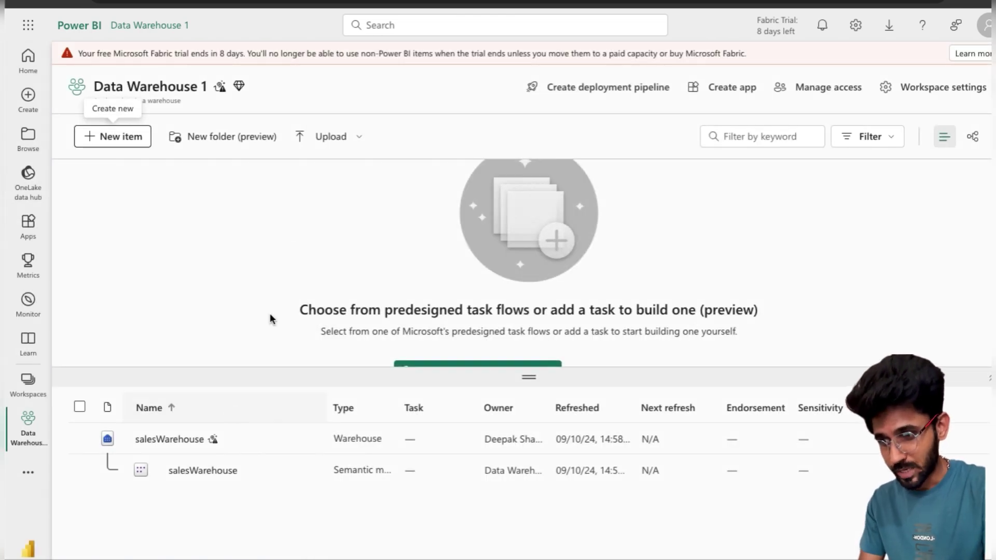
pyautogui.click(182, 439)
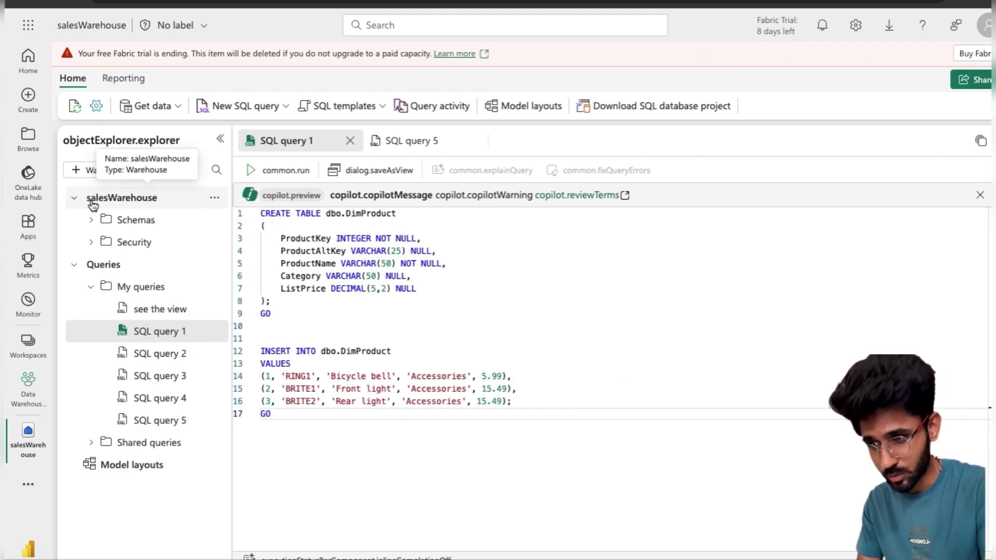
# Expand the Schemas folder of salesWarehouse and the dbo schema inside it
pyautogui.click(214, 197)
pyautogui.click(243, 245)
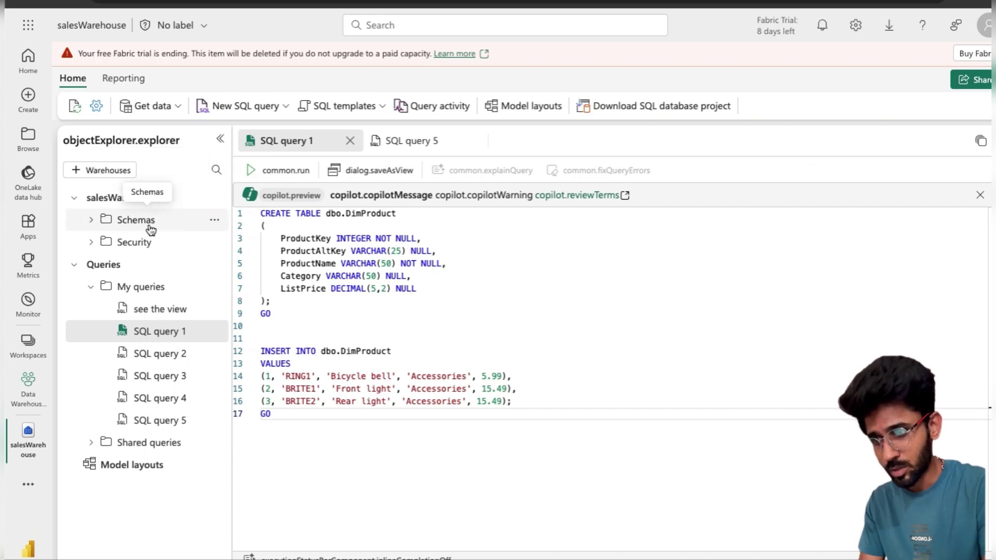
pyautogui.click(94, 226)
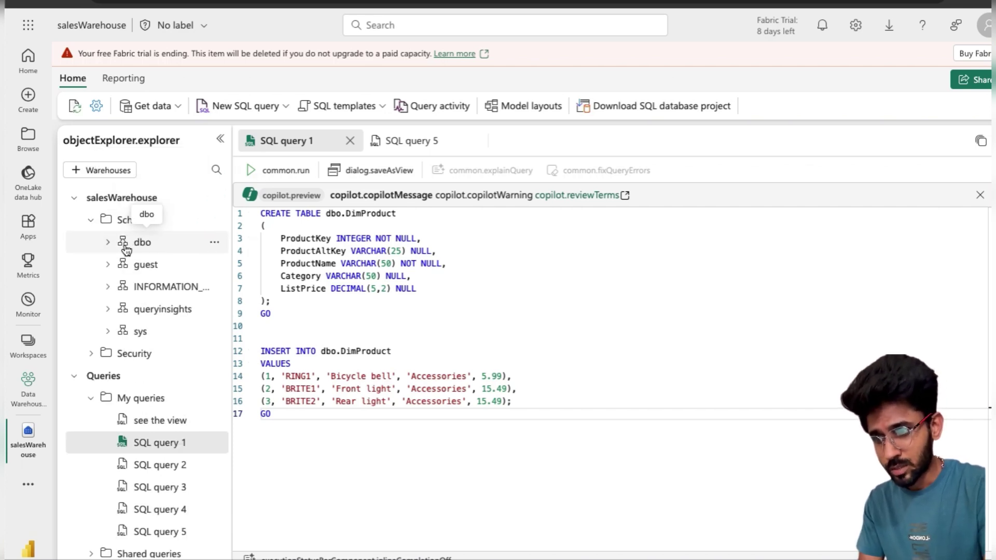
pyautogui.click(109, 242)
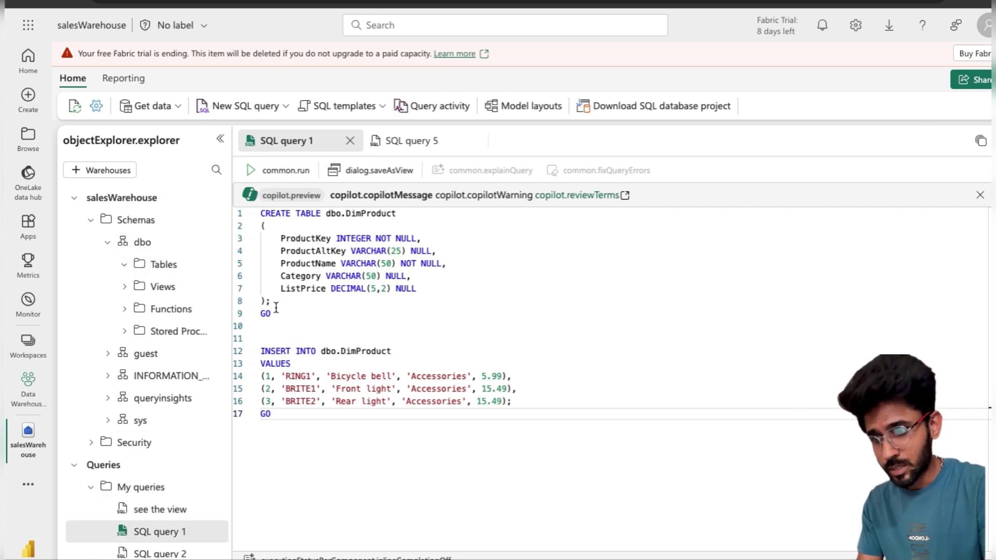
# In SQL query 1, run the CREATE TABLE dbo.DimProduct block on its own, followed by the INSERT INTO dbo.DimProduct block
pyautogui.moveTo(272, 314); pyautogui.dragTo(261, 215)
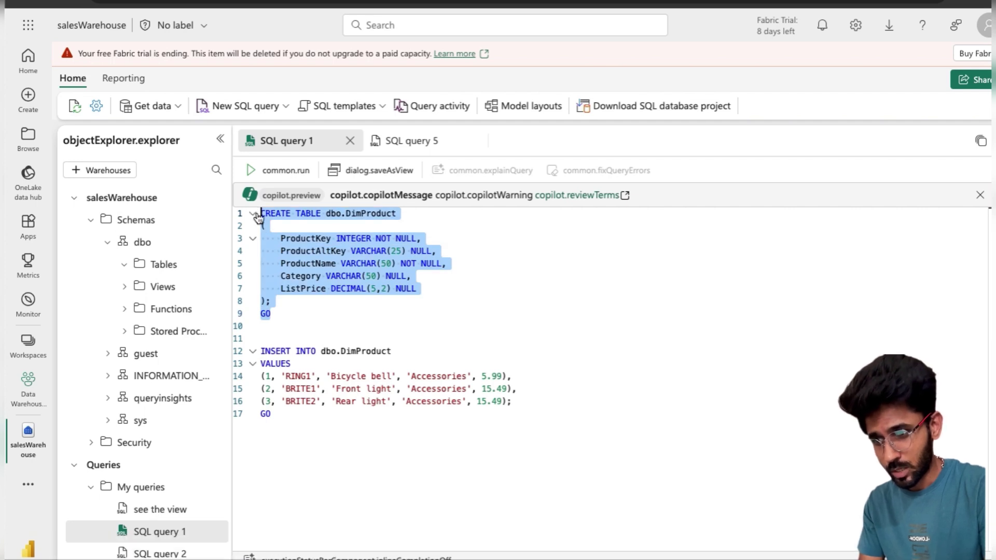
pyautogui.hotkey('ctrl', 'Return')
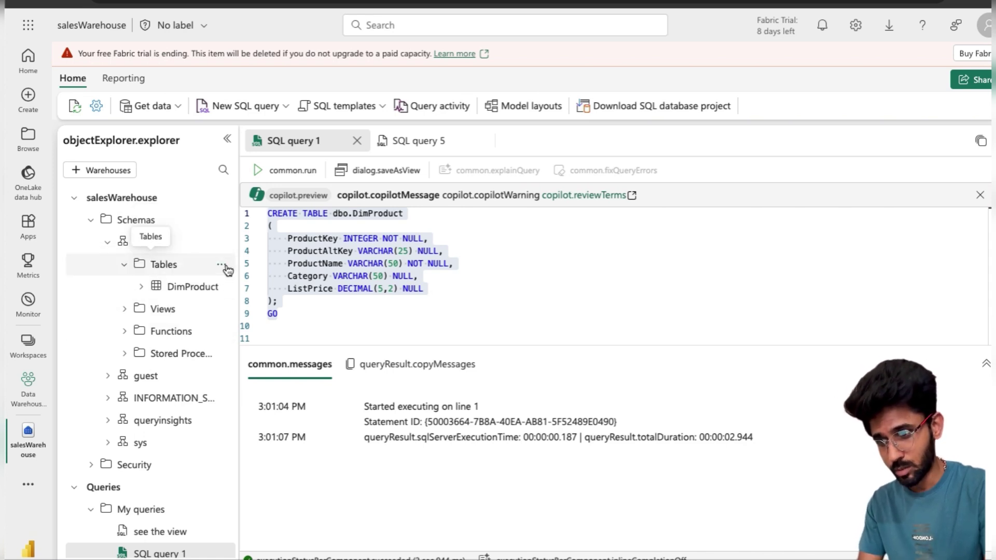
pyautogui.scroll(-2, 264, 267)
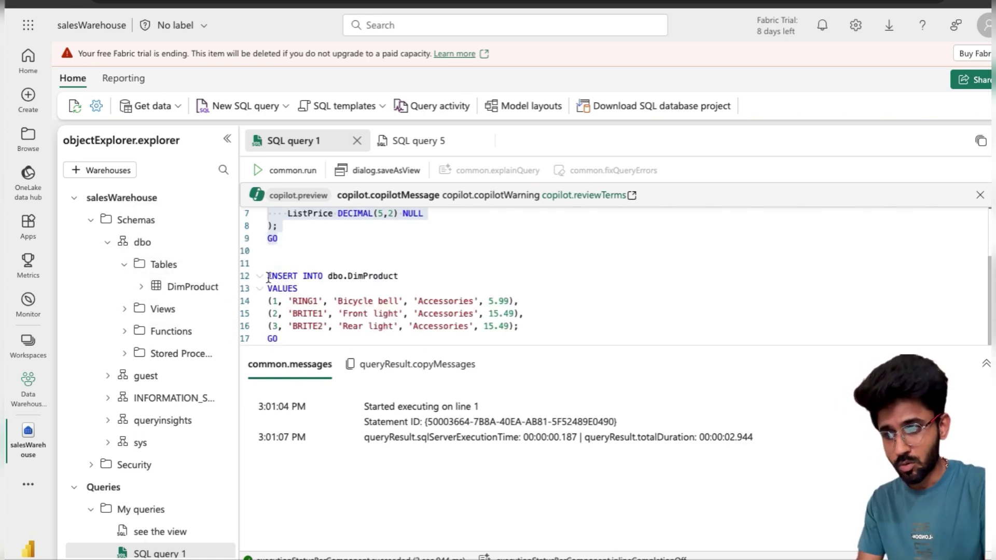
pyautogui.moveTo(268, 277); pyautogui.dragTo(286, 343)
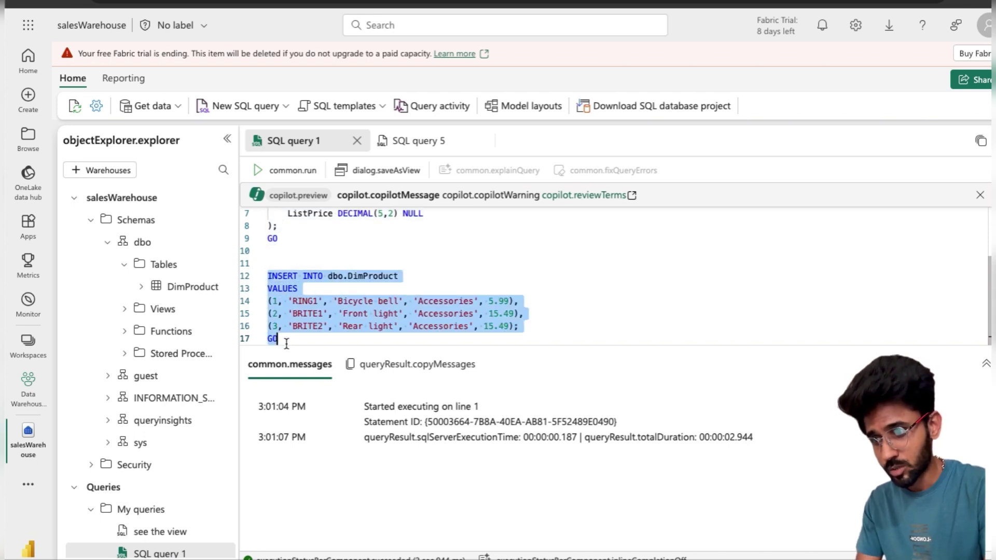
pyautogui.hotkey('ctrl', 'Return')
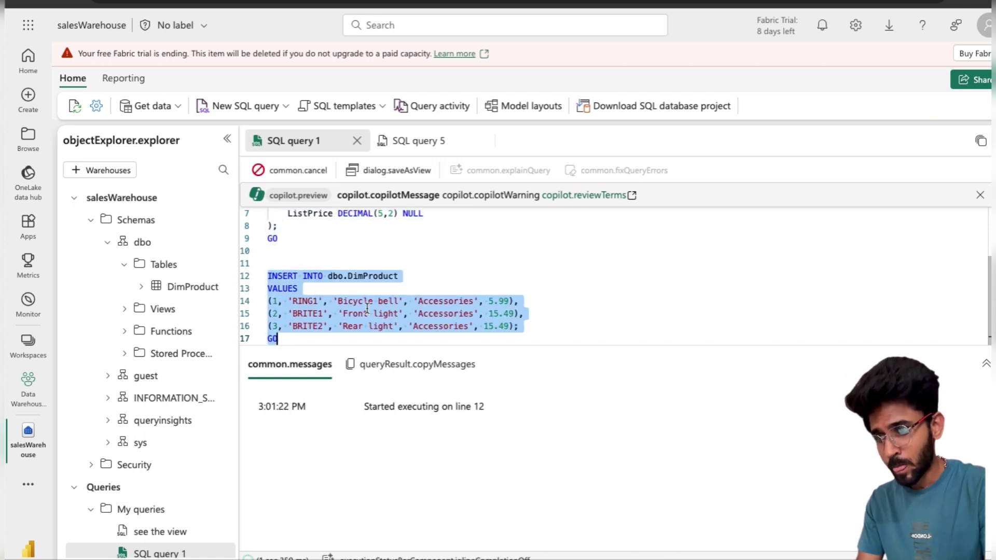
pyautogui.click(315, 338)
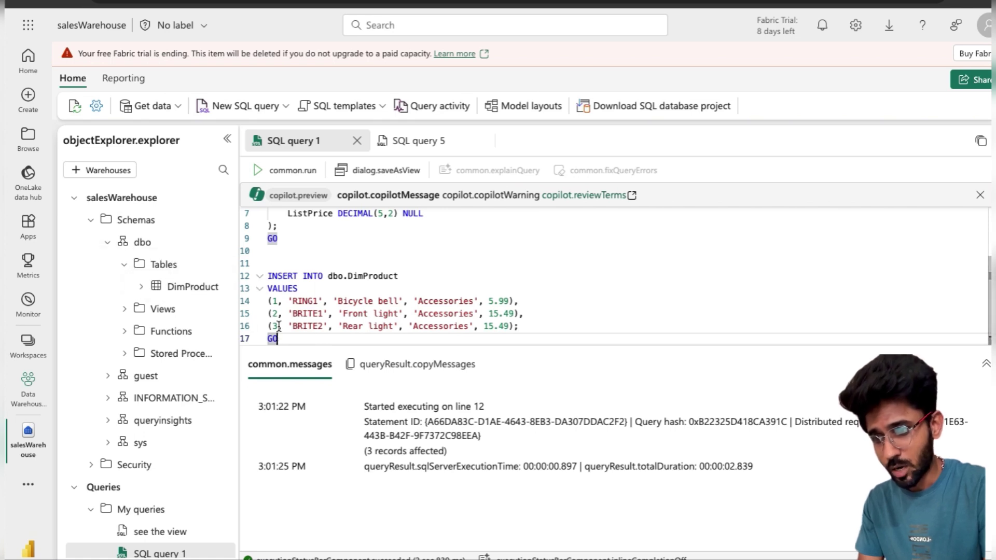
# Add the statement "select * from DimProduct;" at the end of SQL query 1 and run only that statement
pyautogui.press('Return')
pyautogui.press('Return')
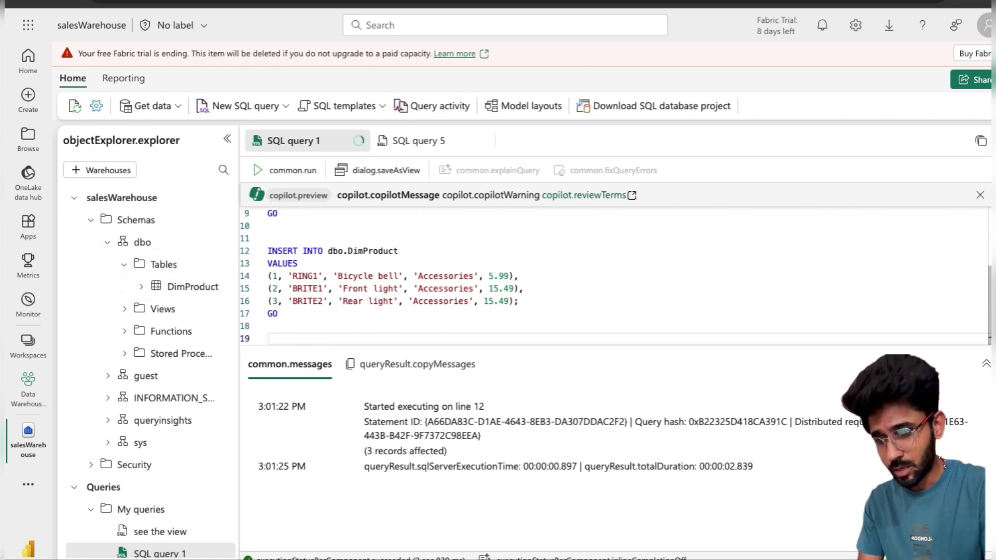
pyautogui.write('select * ')
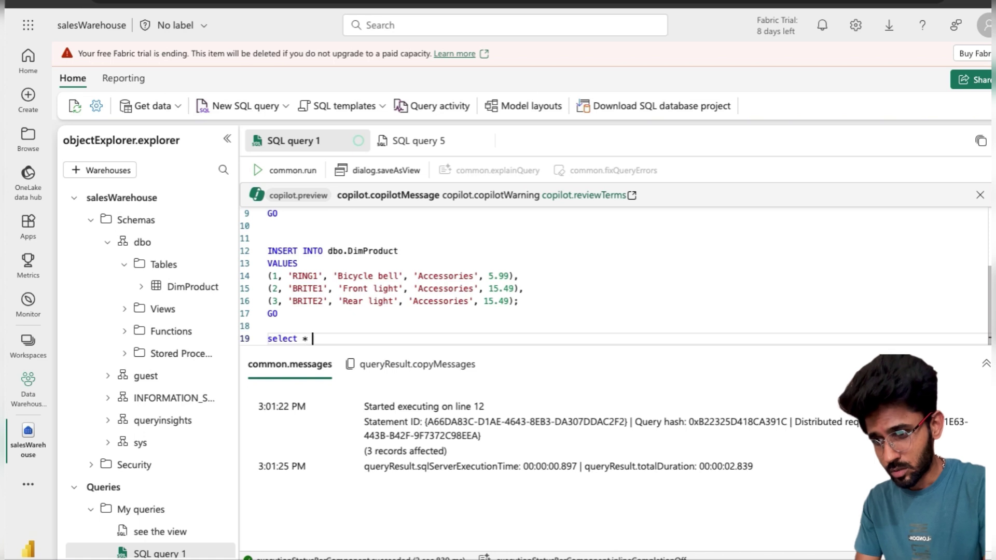
pyautogui.write('fom')
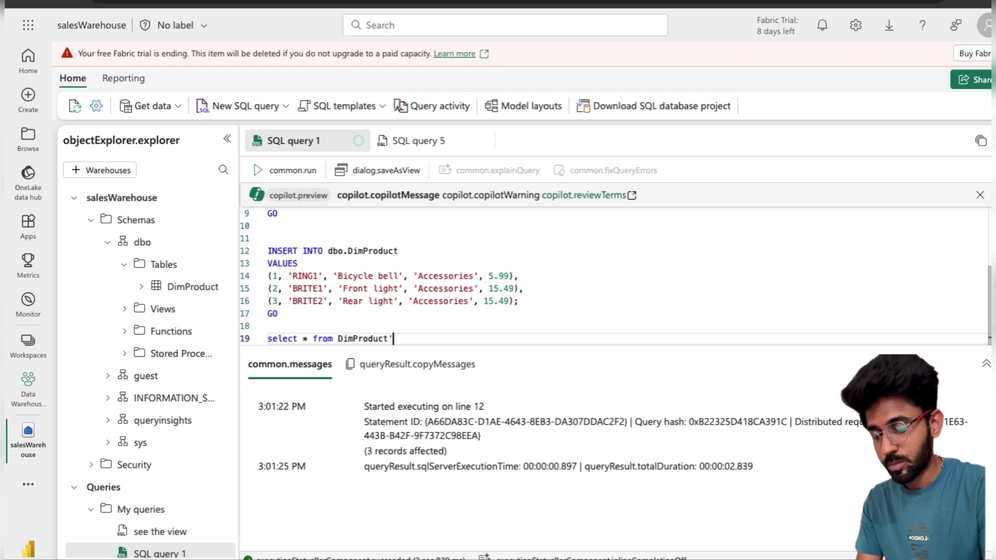
pyautogui.hotkey('shift', 'Home')
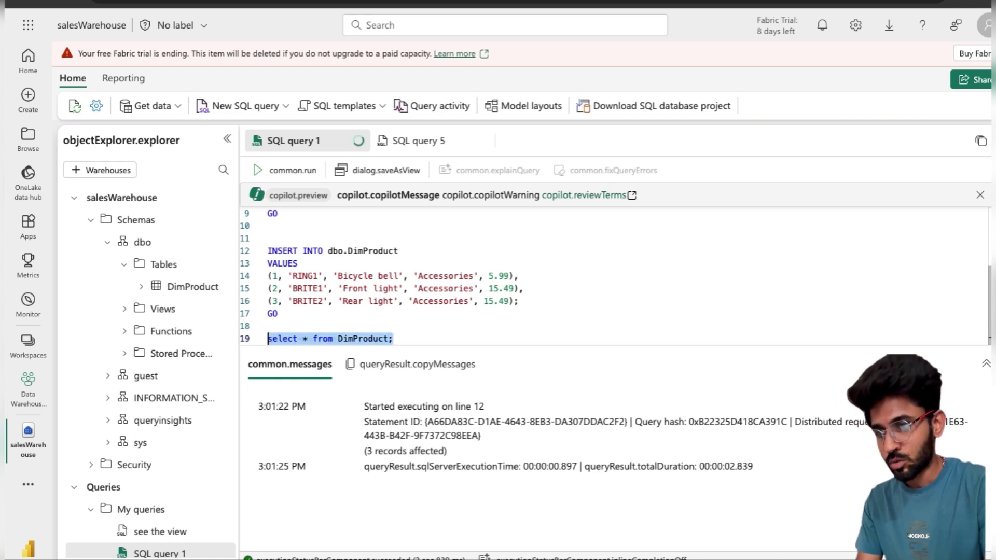
pyautogui.click(288, 170)
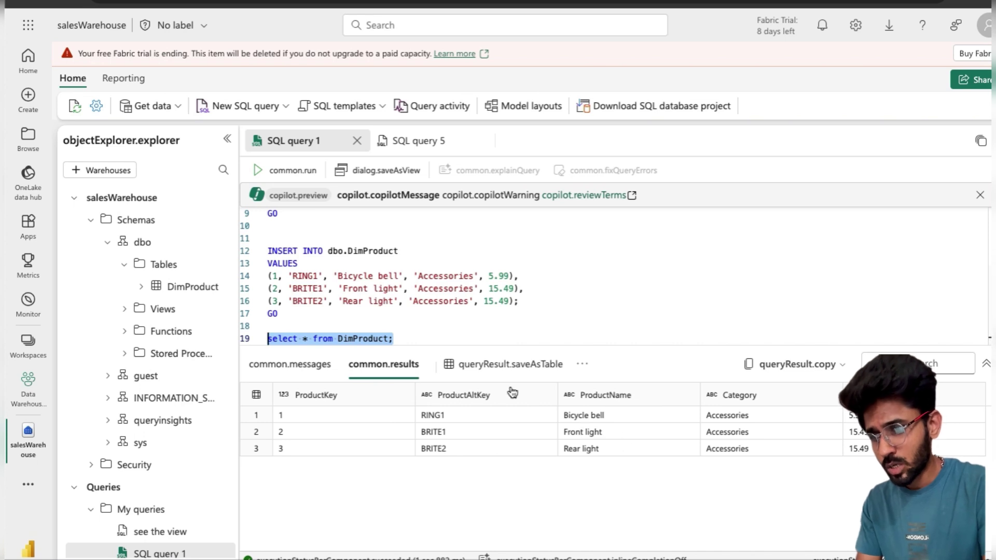
pyautogui.click(417, 339)
pyautogui.hotkey('shift', 'Home')
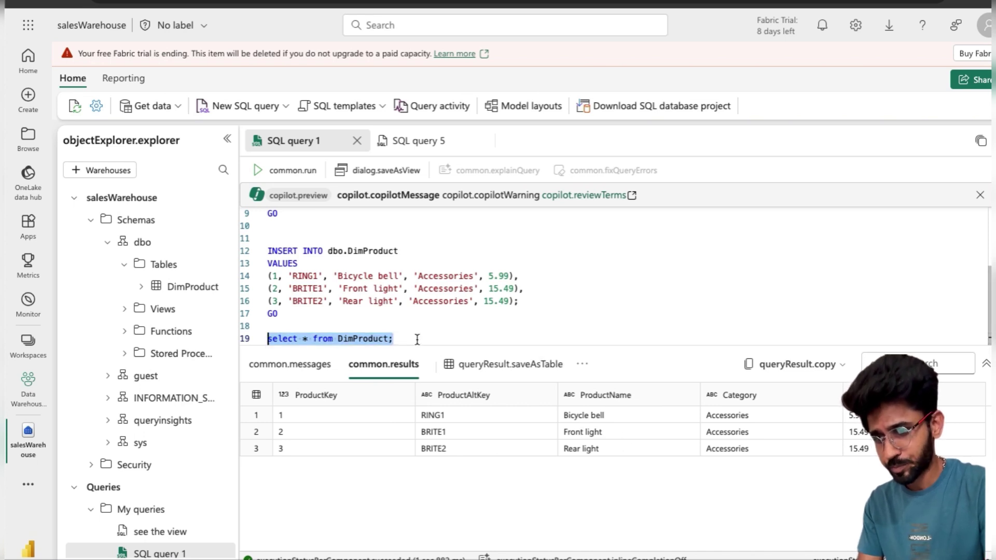
pyautogui.click(417, 339)
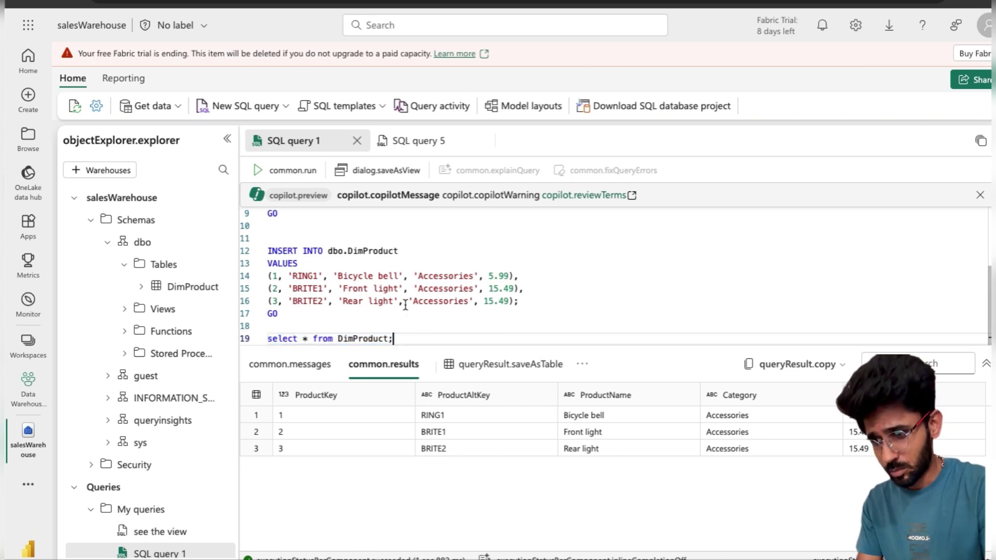
# Open SQL query 2, run its entire script that rebuilds and loads the warehouse tables, and look through the inserted product rows
pyautogui.scroll(-3, 153, 465)
pyautogui.click(154, 437)
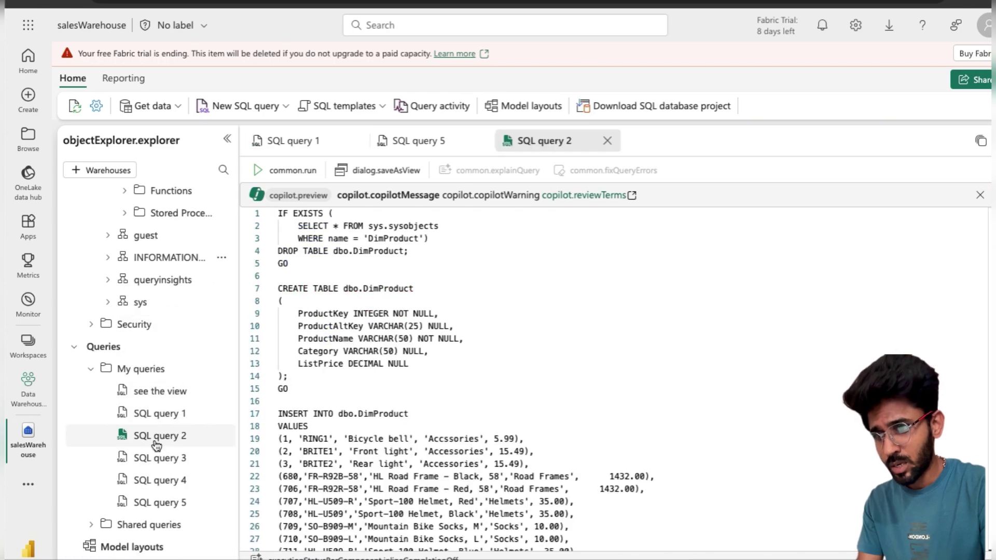
pyautogui.click(342, 289)
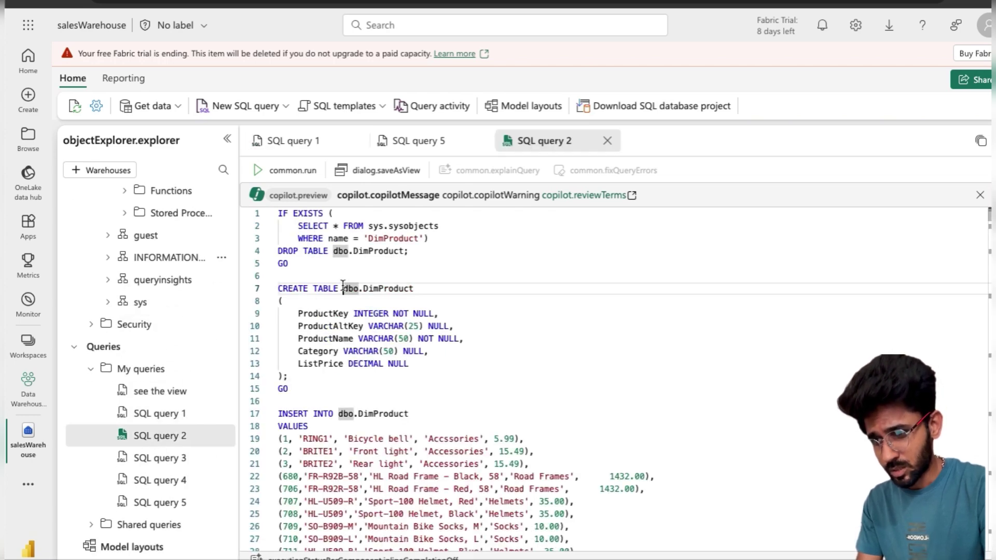
pyautogui.hotkey('ctrl', 'a')
pyautogui.hotkey('ctrl', 'Return')
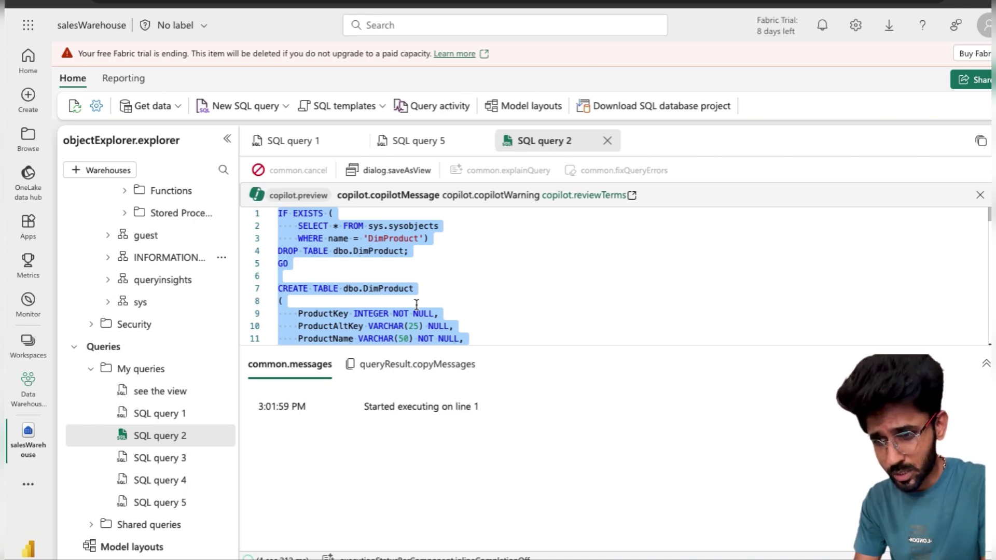
pyautogui.scroll(-3, 491, 309)
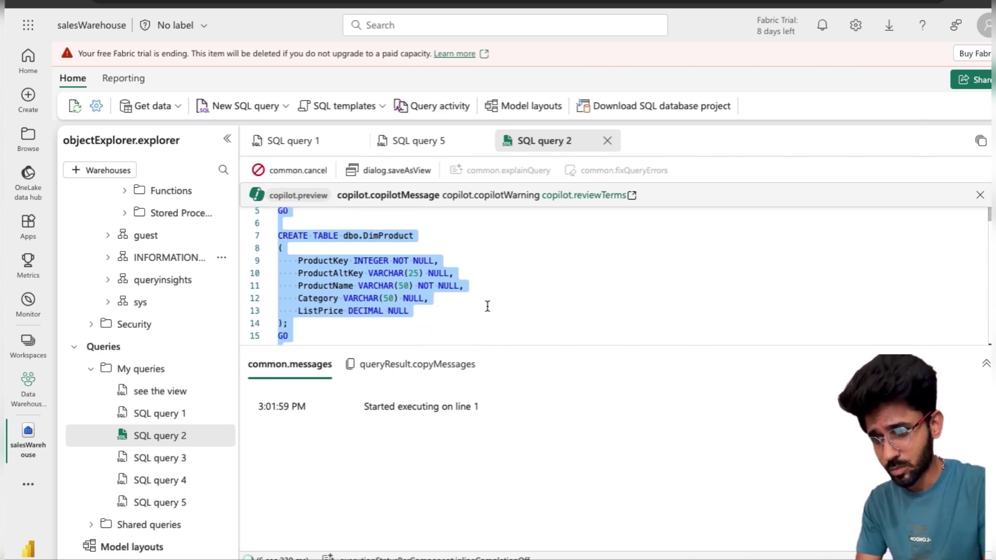
pyautogui.scroll(-2, 487, 307)
pyautogui.scroll(-9, 487, 307)
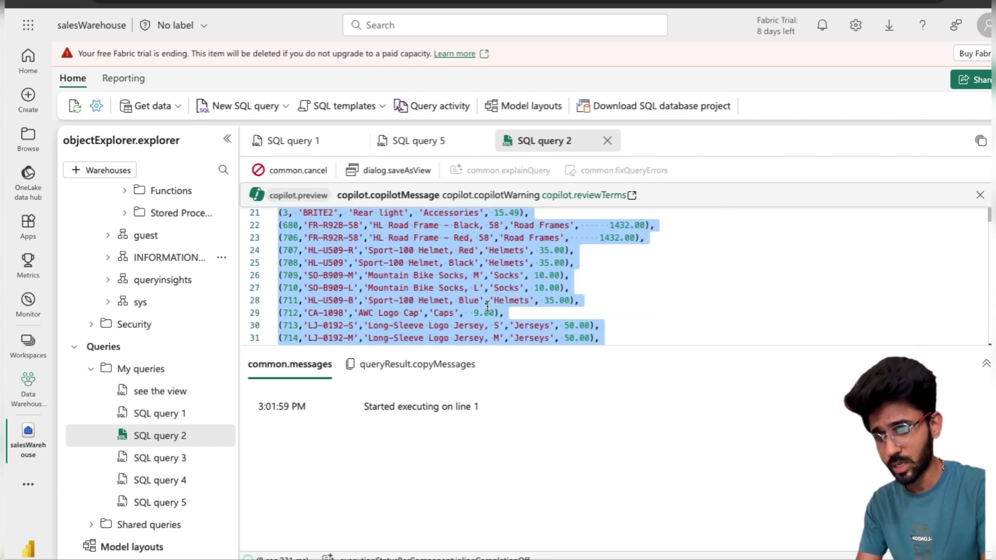
pyautogui.scroll(-14, 488, 307)
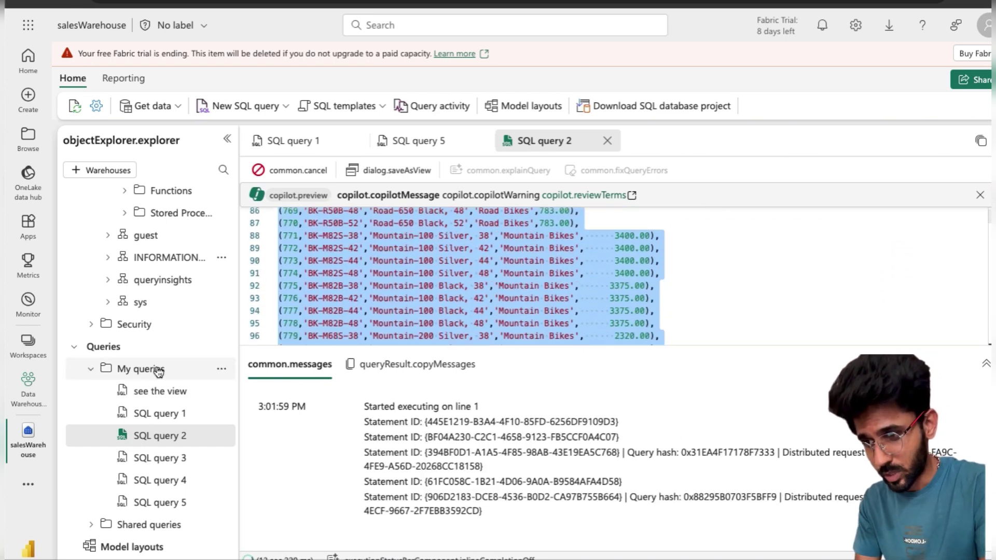
# Refresh the Tables folder of the dbo schema to check the newly created tables, and collapse the folder
pyautogui.scroll(3, 157, 366)
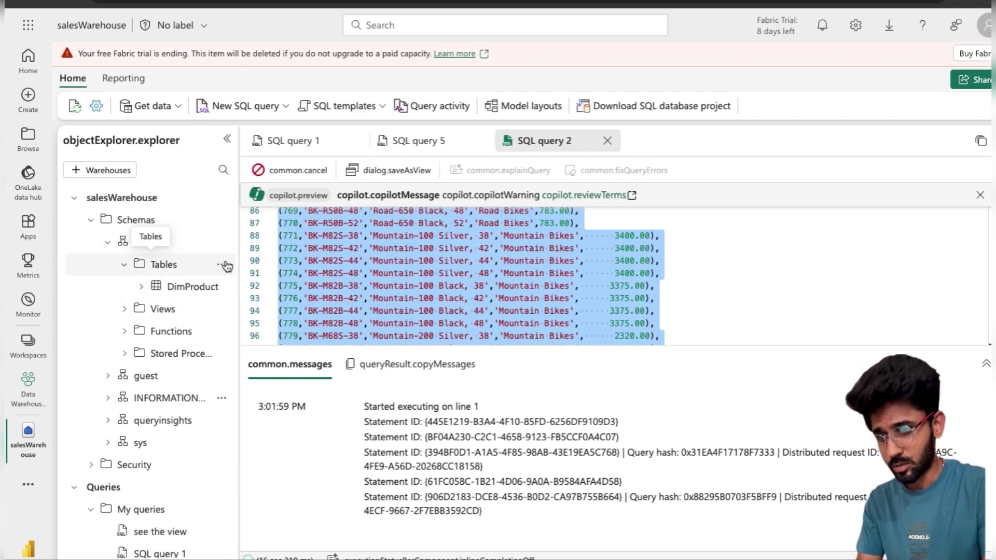
pyautogui.click(226, 266)
pyautogui.click(253, 336)
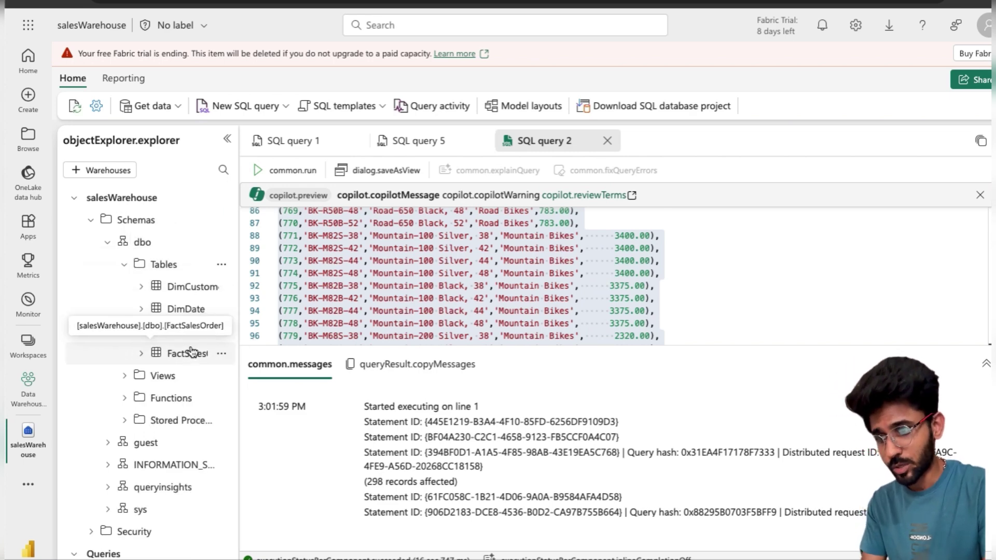
pyautogui.click(124, 265)
# Open SQL query 3, run its sales revenue by year and month query, and review the result rows
pyautogui.scroll(-3, 122, 352)
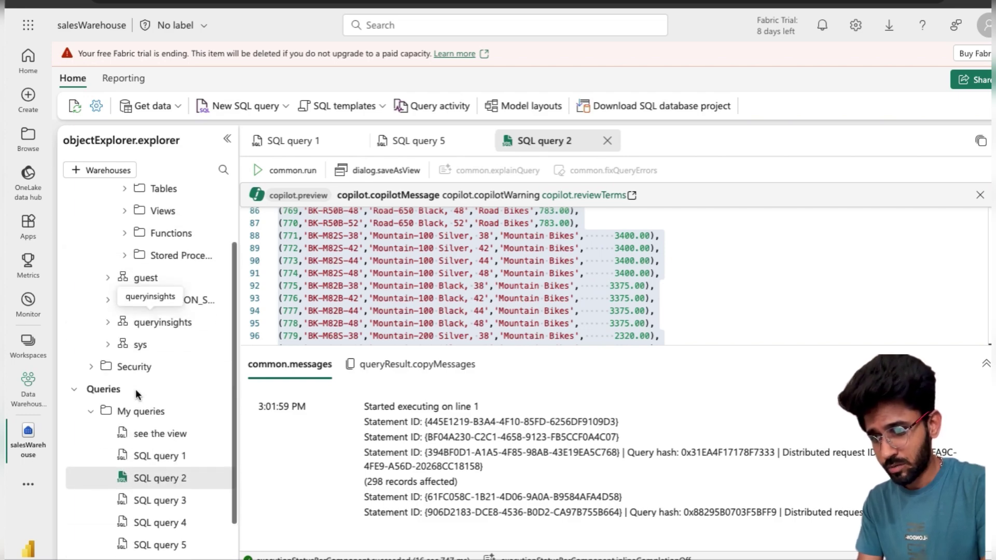
pyautogui.scroll(-20, 328, 322)
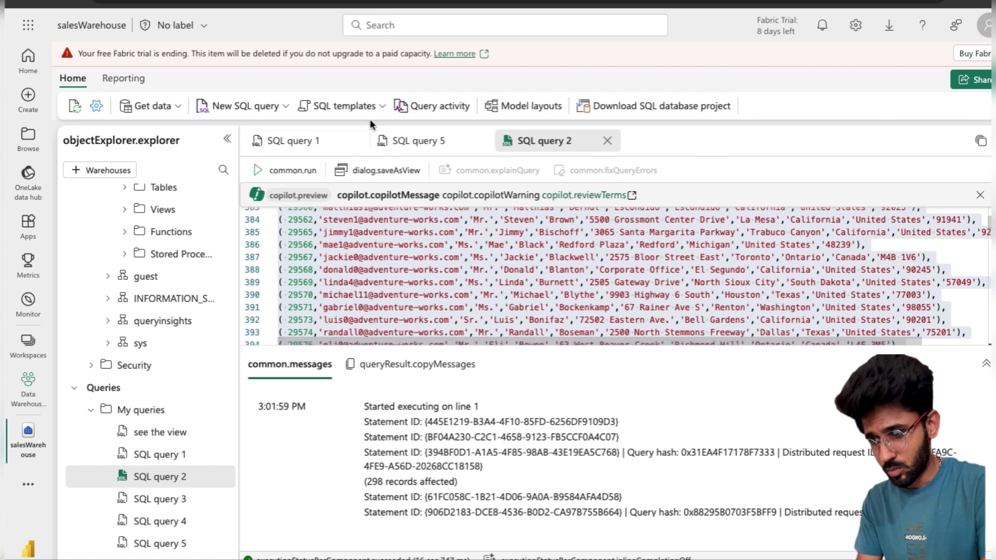
pyautogui.click(279, 150)
pyautogui.scroll(-2, 160, 381)
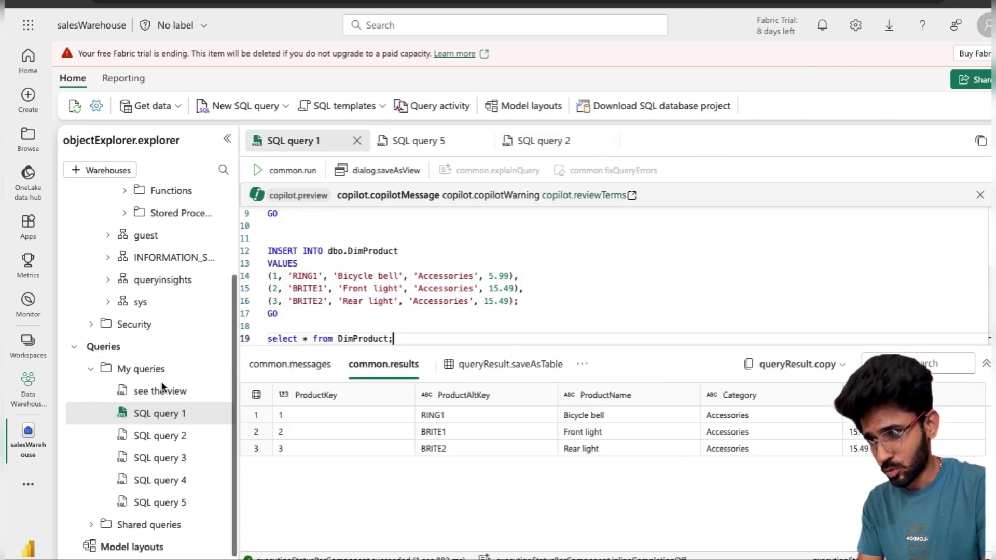
pyautogui.click(156, 458)
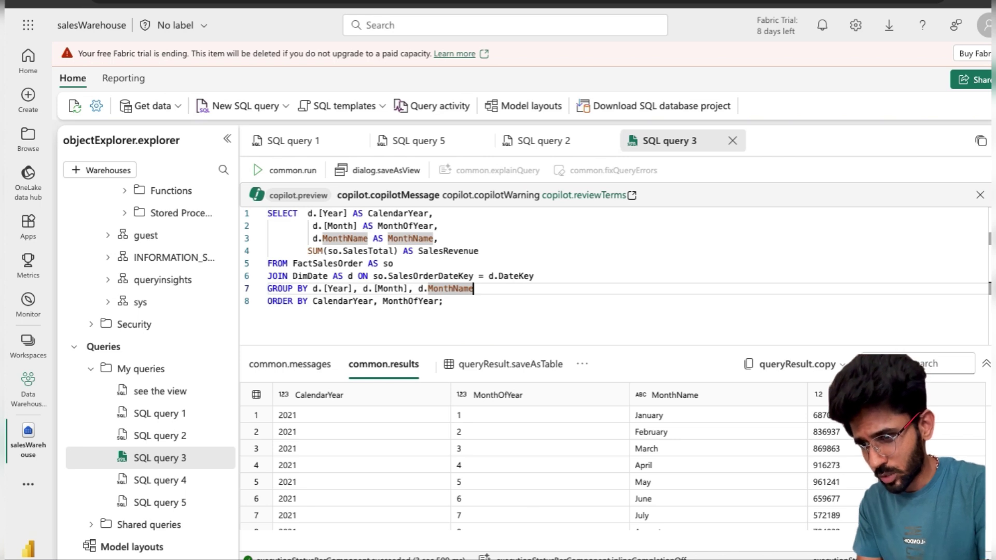
pyautogui.scroll(-2, 725, 473)
pyautogui.scroll(-5, 724, 471)
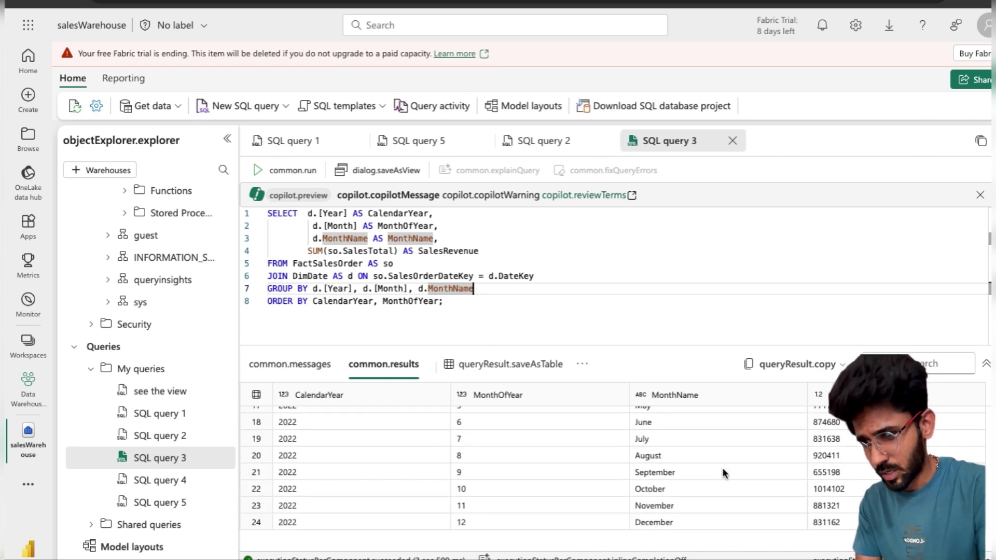
pyautogui.scroll(8, 723, 471)
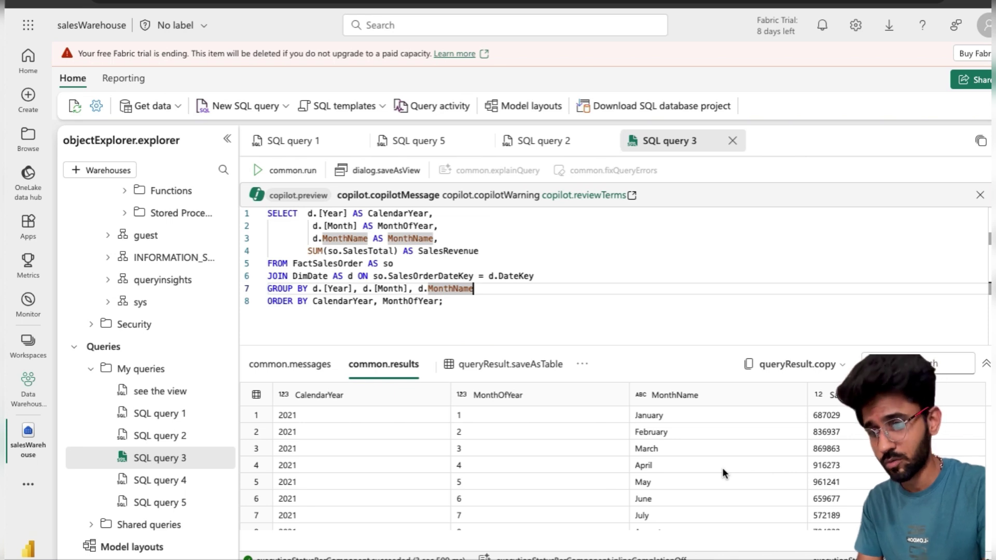
# Open SQL query 4 and examine the line that joins DimCustomer on CustomerKey
pyautogui.click(156, 481)
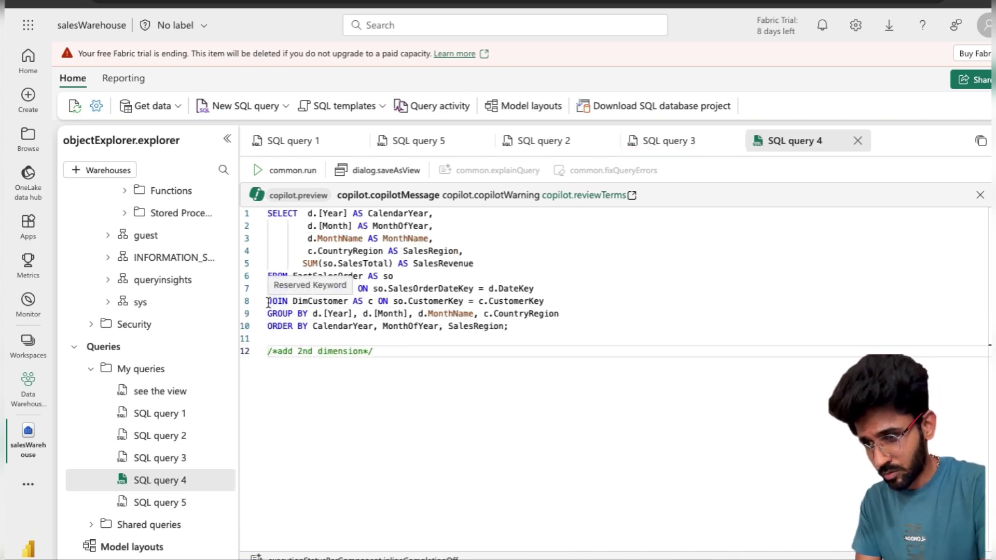
pyautogui.moveTo(268, 301); pyautogui.dragTo(544, 302)
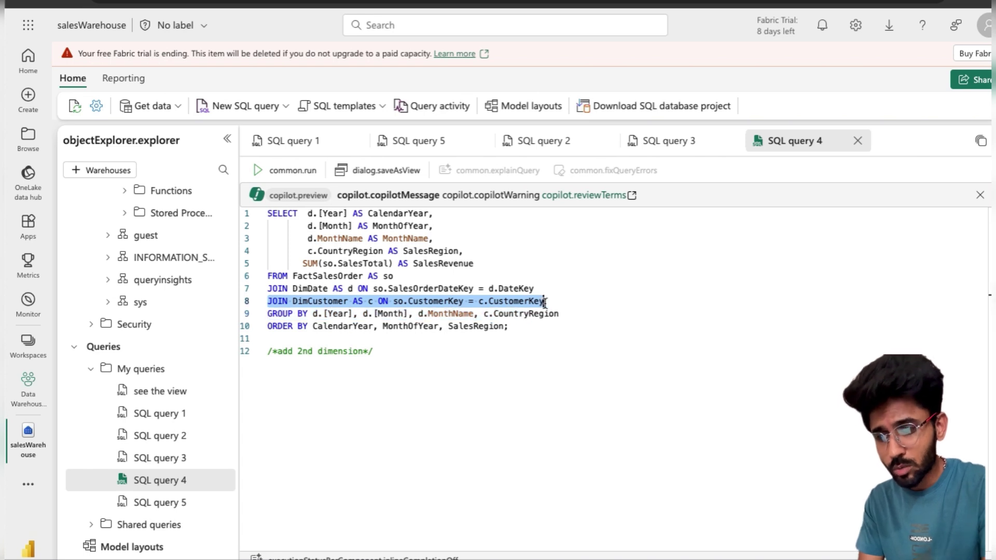
pyautogui.click(540, 326)
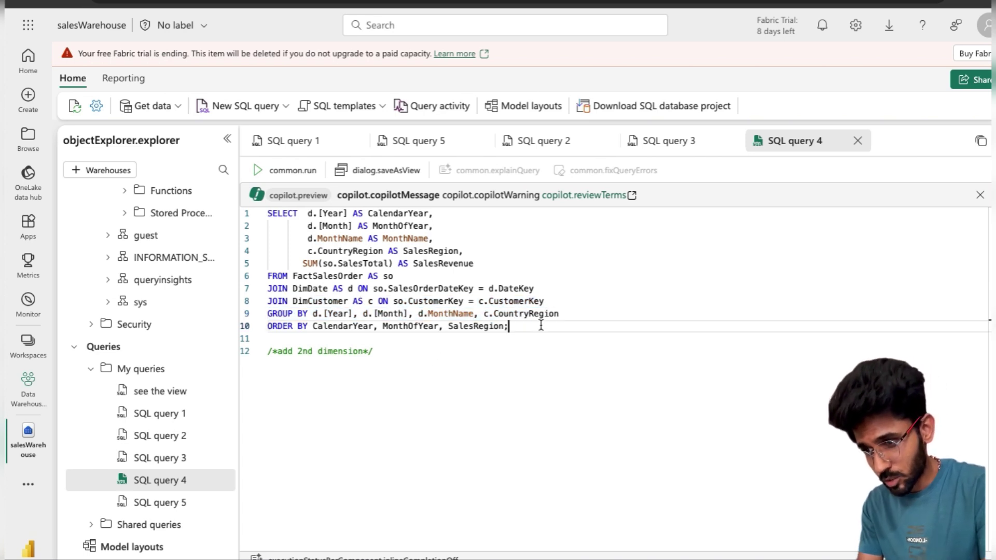
# Run the sales revenue by year, month and region query in SQL query 4, and review the SalesRegion column against its c.CountryRegion line
pyautogui.hotkey('ctrl', 'Return')
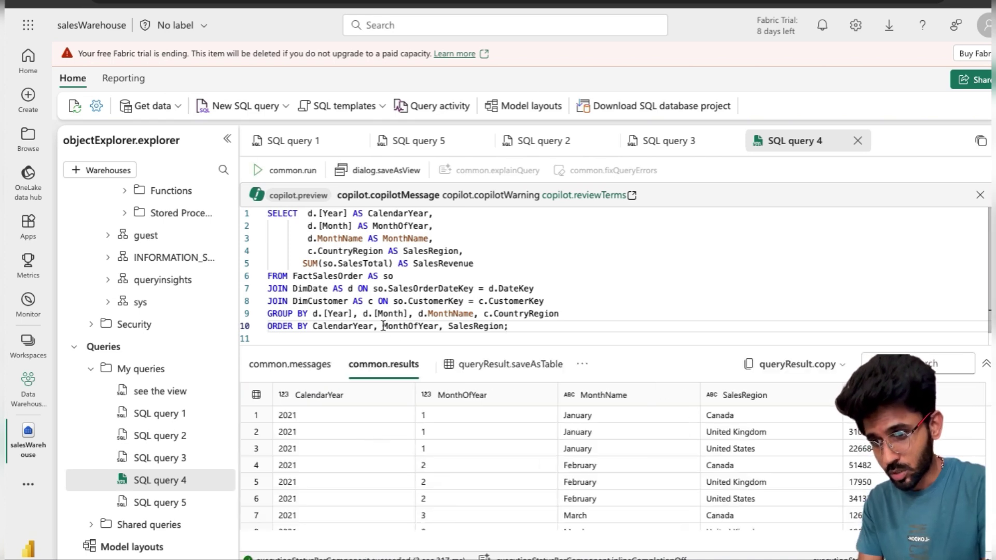
pyautogui.moveTo(306, 295)
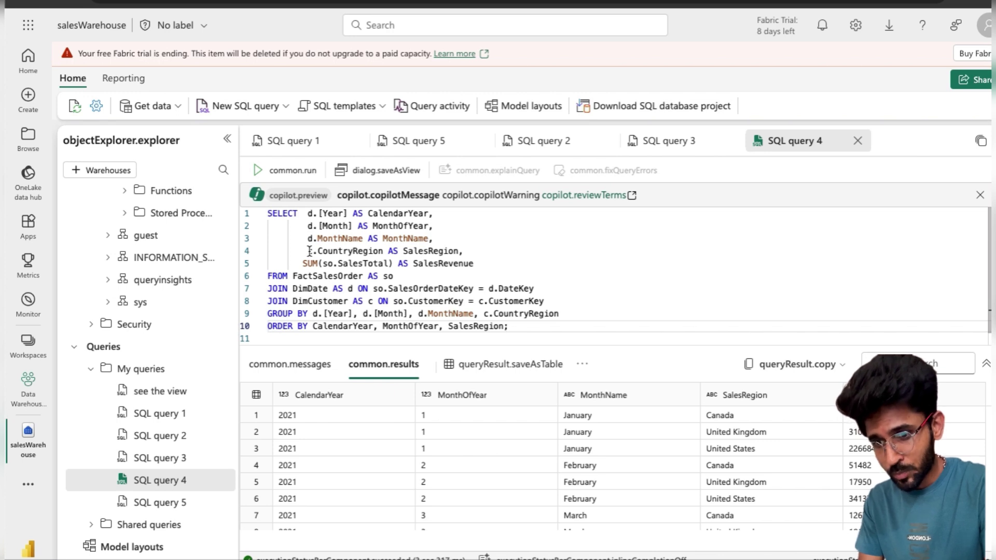
pyautogui.moveTo(309, 251); pyautogui.dragTo(459, 251)
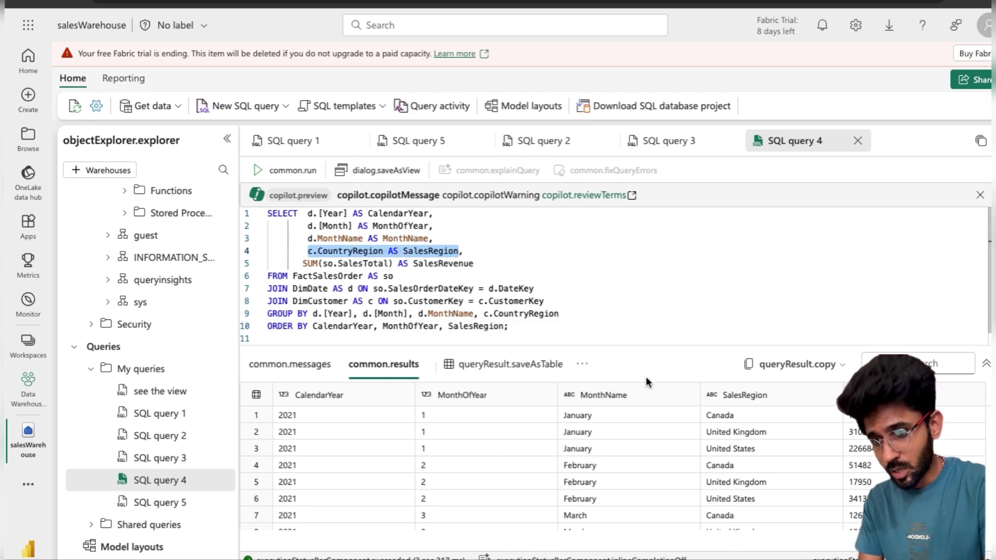
pyautogui.click(753, 464)
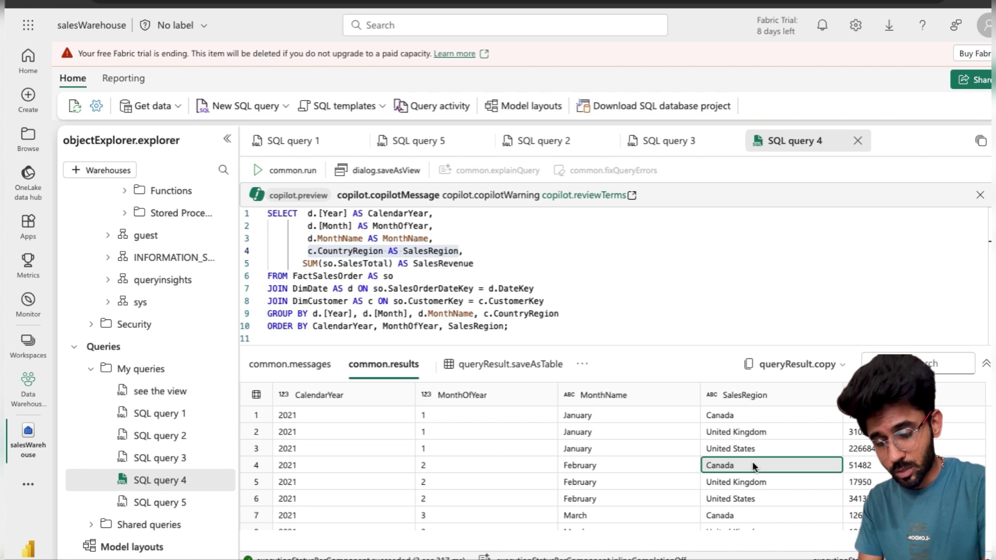
pyautogui.click(530, 330)
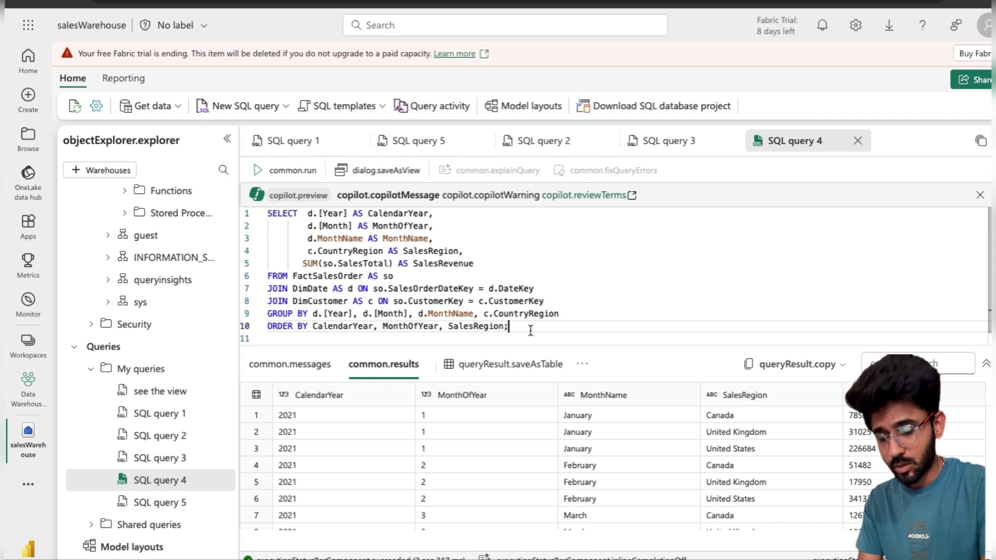
# Open SQL query 5 and run its CREATE VIEW statement to create the vSalesByRegion view
pyautogui.click(176, 504)
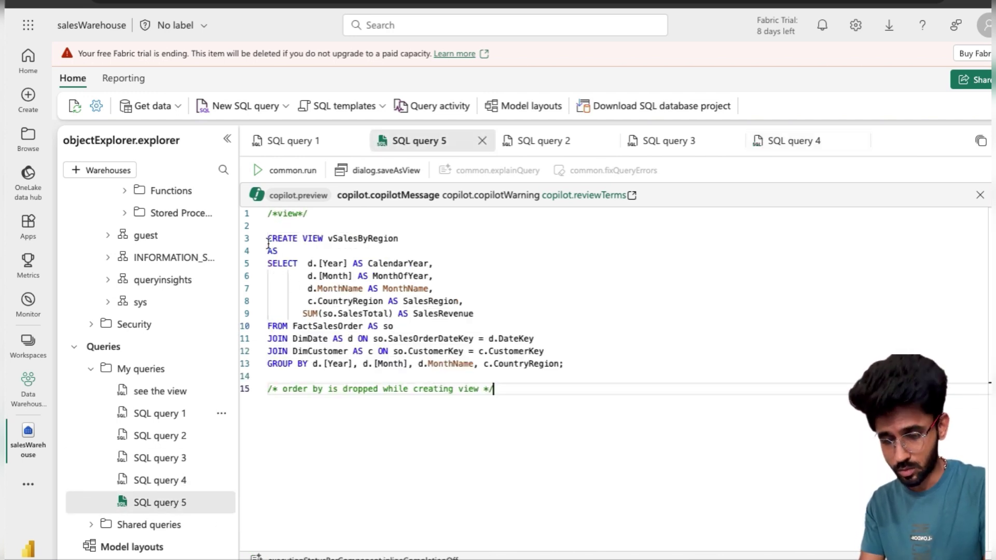
pyautogui.moveTo(268, 238); pyautogui.dragTo(574, 370)
pyautogui.hotkey('ctrl', 'Return')
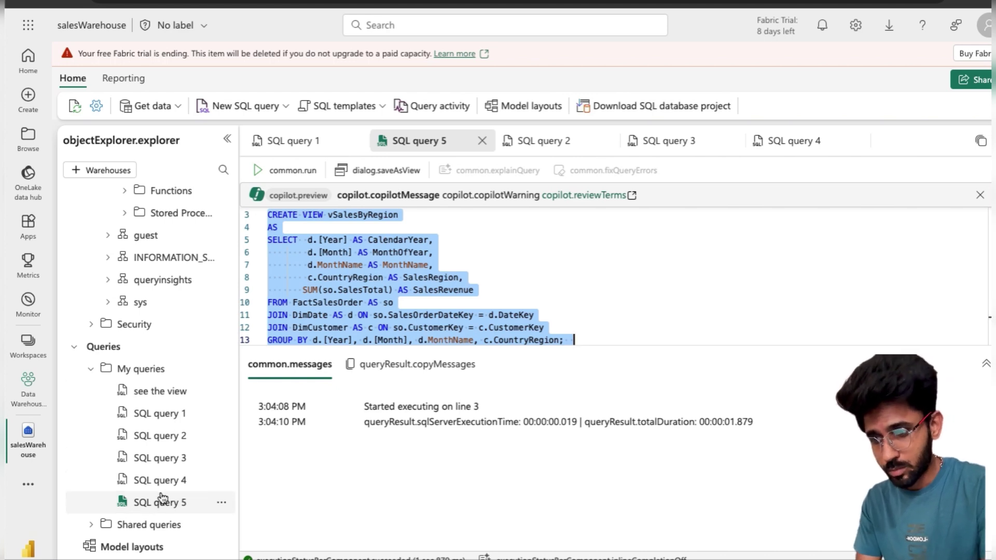
# Add three new lines after the comment about order by being dropped at the end of SQL query 5
pyautogui.scroll(-1, 363, 311)
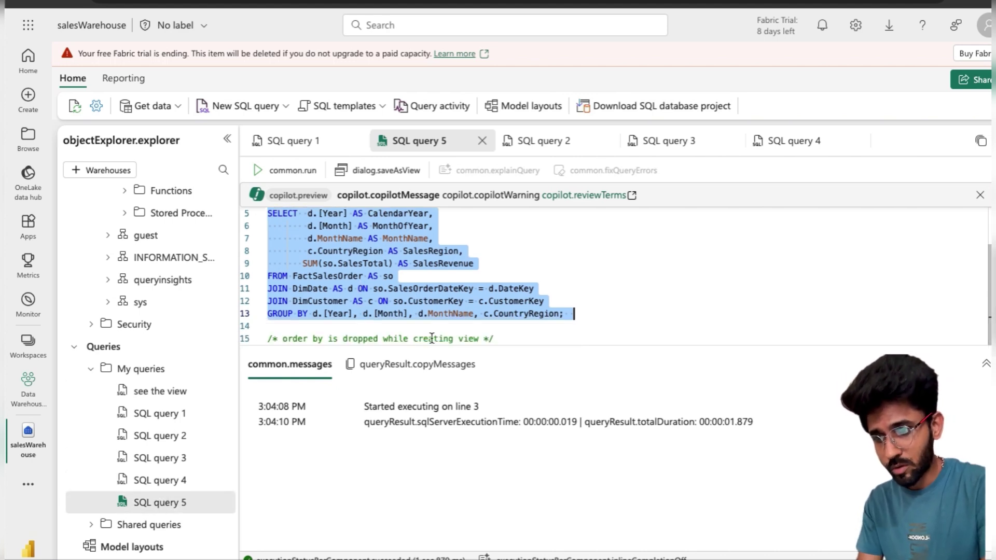
pyautogui.click(518, 342)
pyautogui.press('Return')
pyautogui.press('Return')
pyautogui.press('Return')
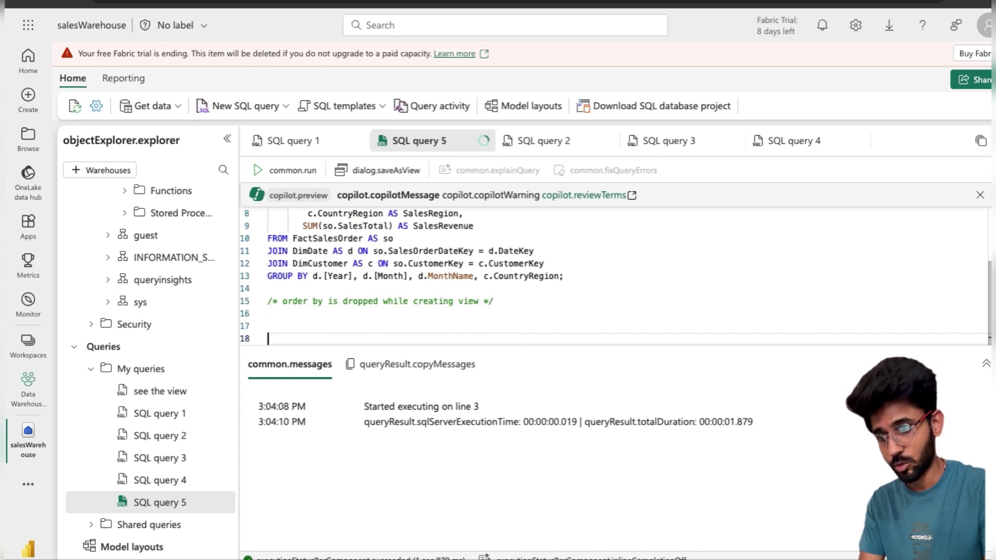
# Open the "see the view" query and run its SELECT statement on vSalesByRegion, ordered by CalendarYear, MonthOfYear and SalesRegion
pyautogui.click(170, 392)
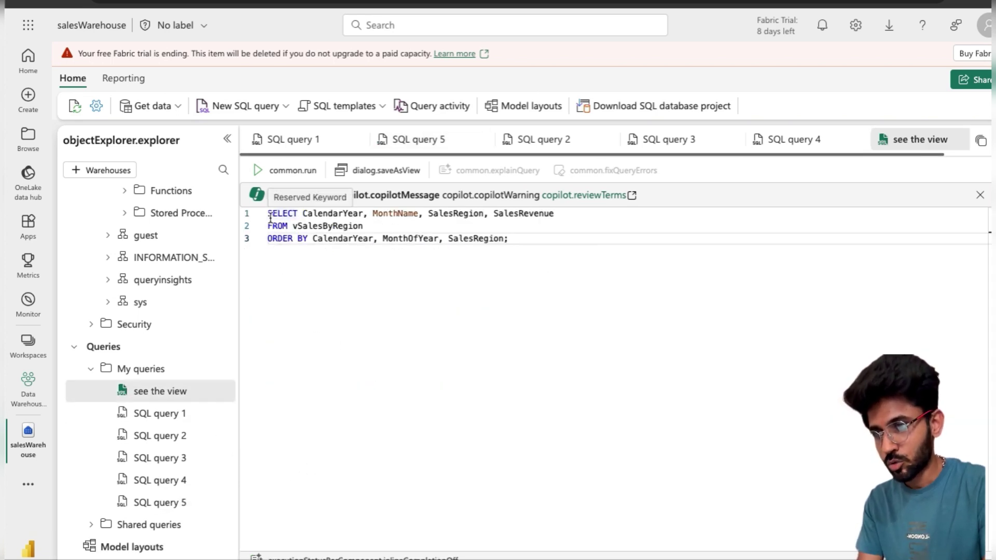
pyautogui.moveTo(268, 214); pyautogui.dragTo(560, 235)
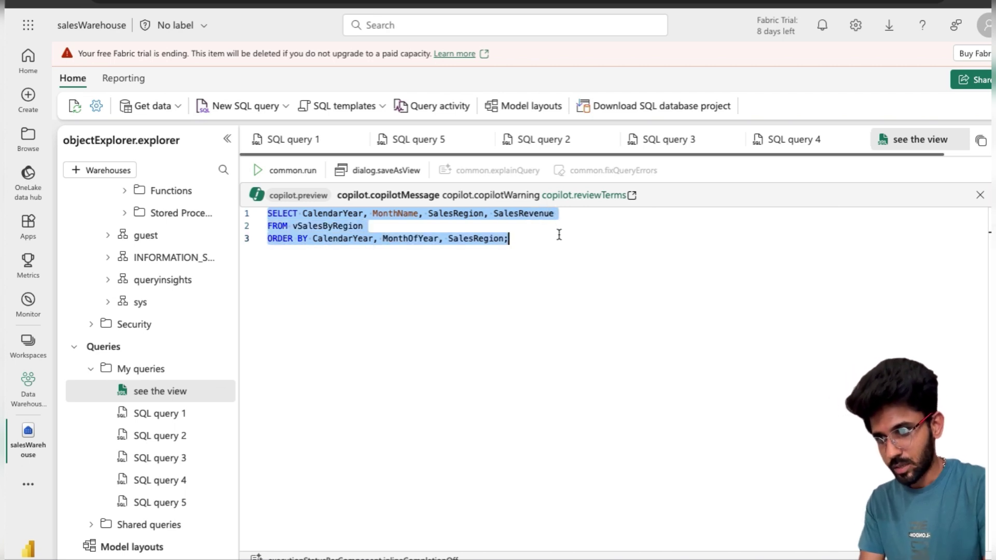
pyautogui.hotkey('ctrl', 'Return')
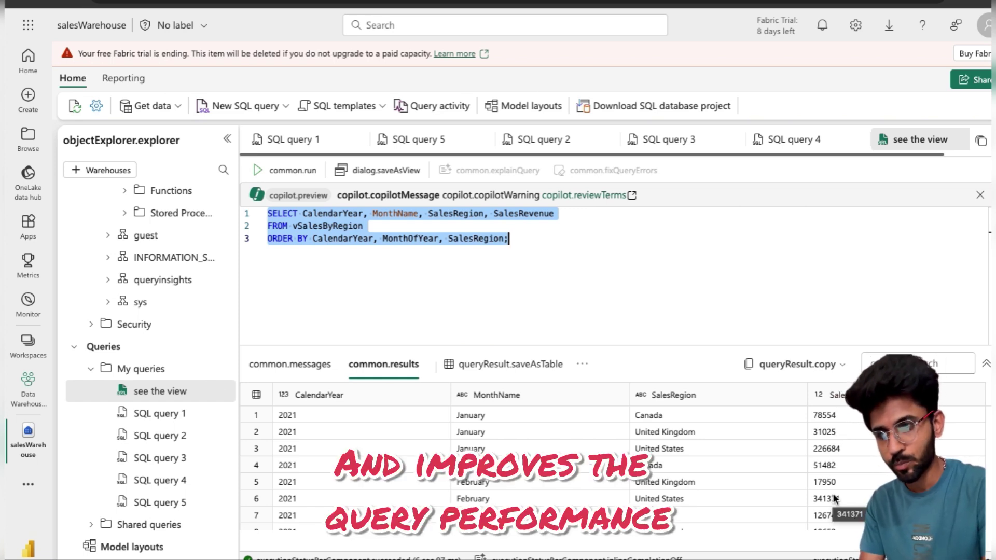
# Return to SQL query 5 and try to run its CREATE VIEW vSalesByRegion script again
pyautogui.click(178, 503)
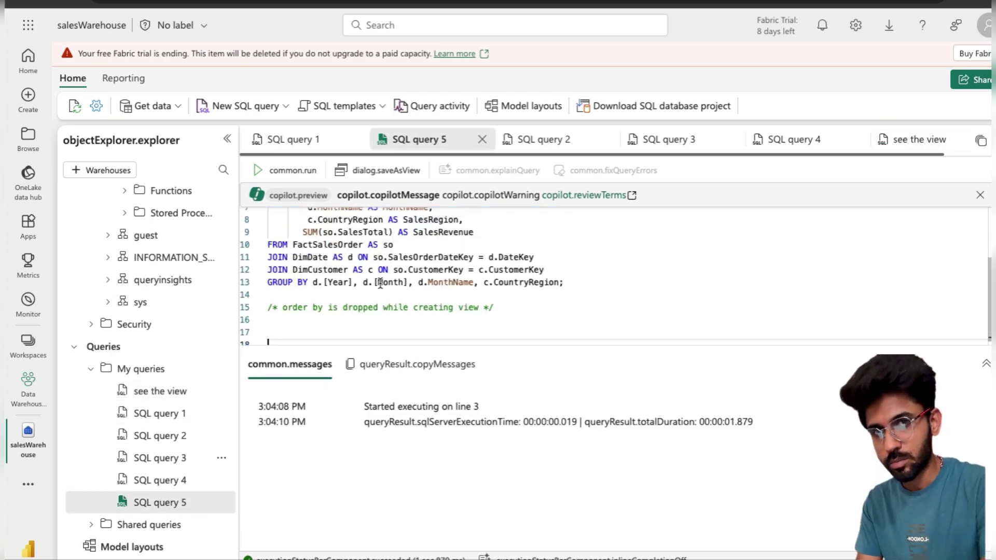
pyautogui.scroll(1, 378, 283)
pyautogui.click(575, 308)
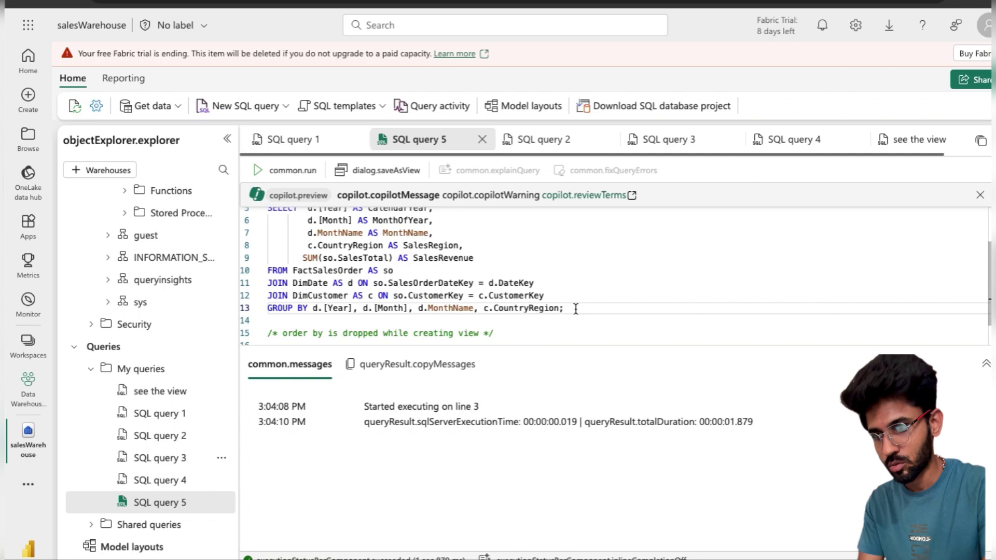
pyautogui.hotkey('ctrl', 'Return')
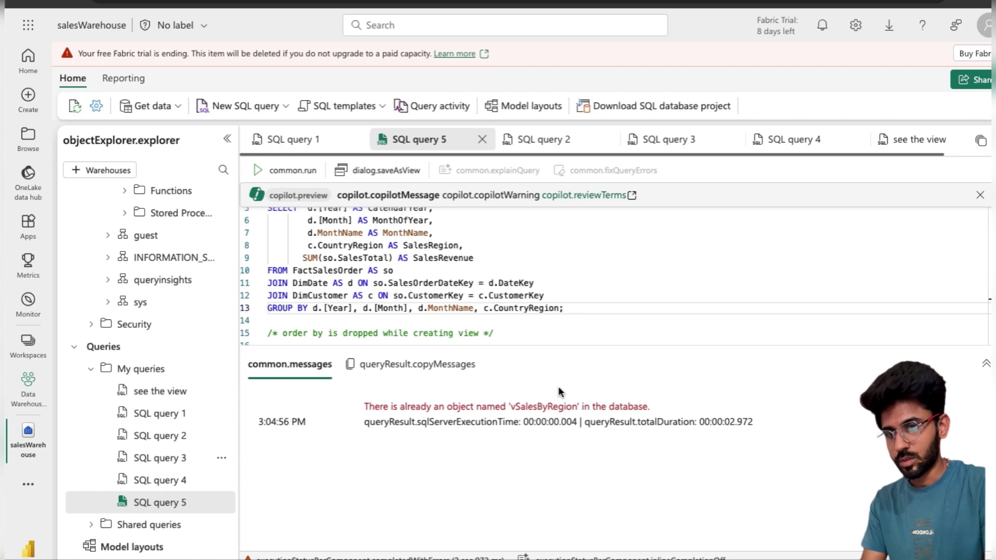
pyautogui.scroll(2, 456, 311)
pyautogui.scroll(-2, 457, 311)
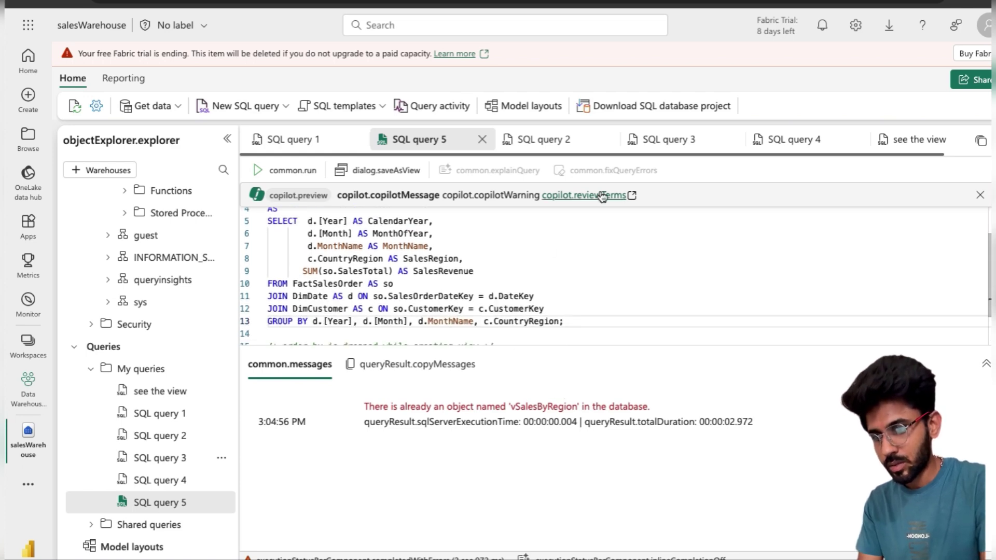
# Compare the script and results of SQL query 4 with those of the "see the view" query on vSalesByRegion
pyautogui.click(793, 141)
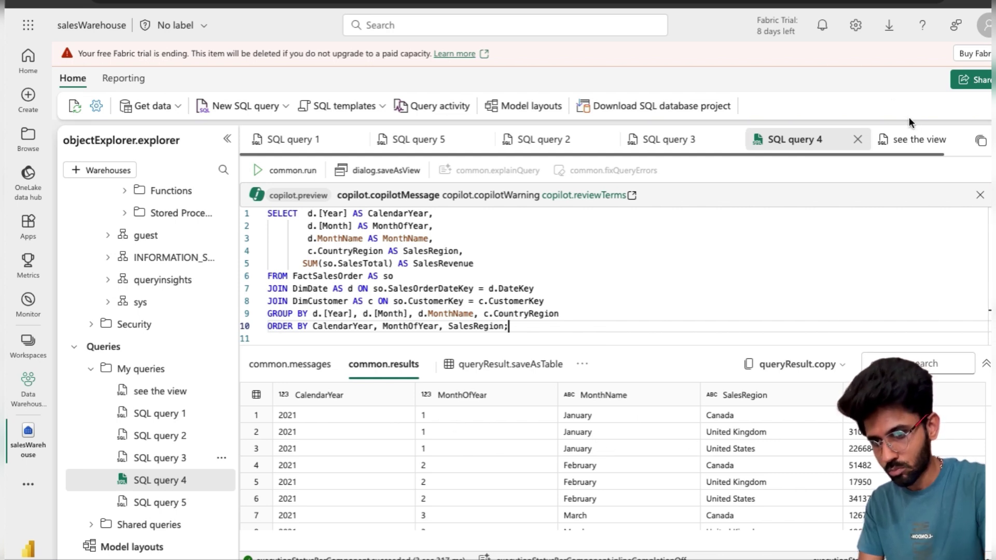
pyautogui.click(913, 140)
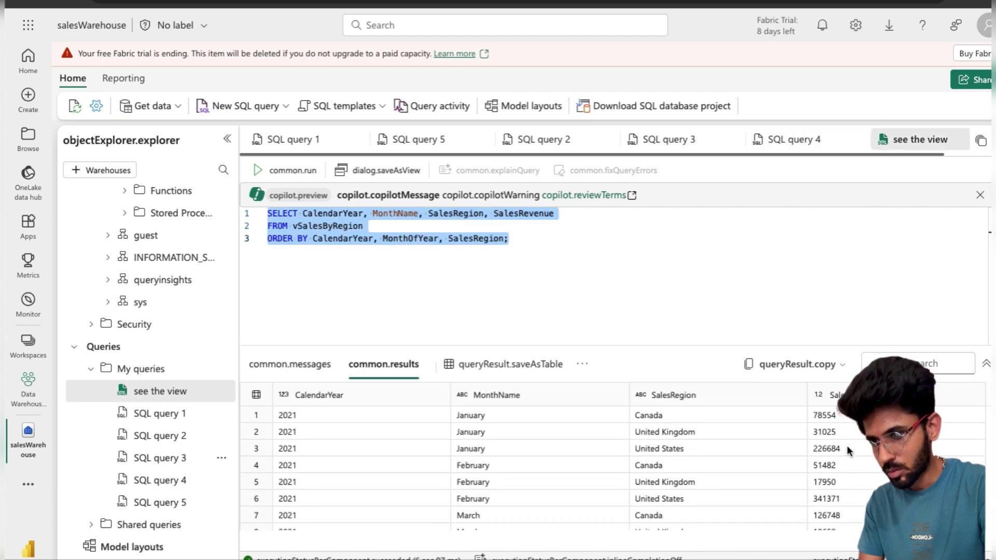
pyautogui.click(797, 149)
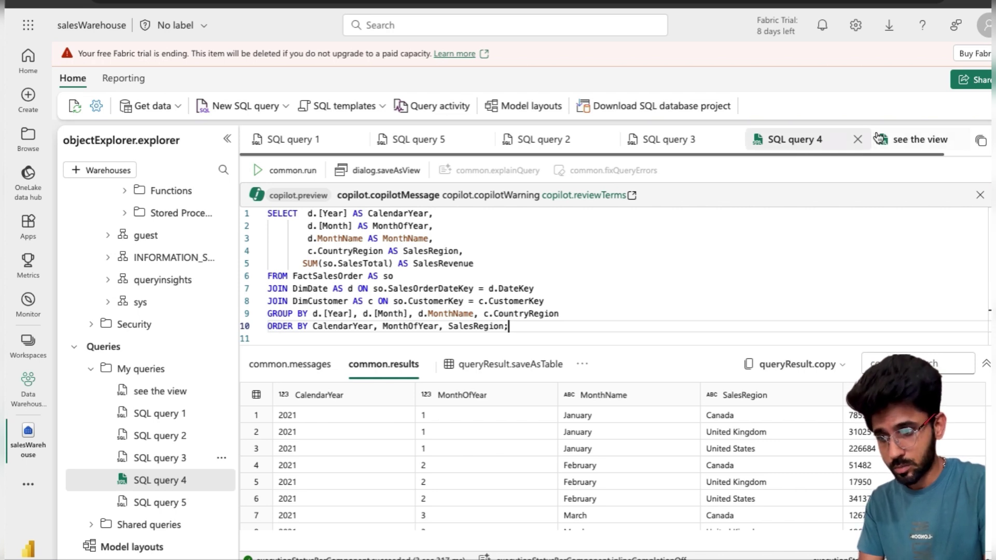
pyautogui.click(900, 139)
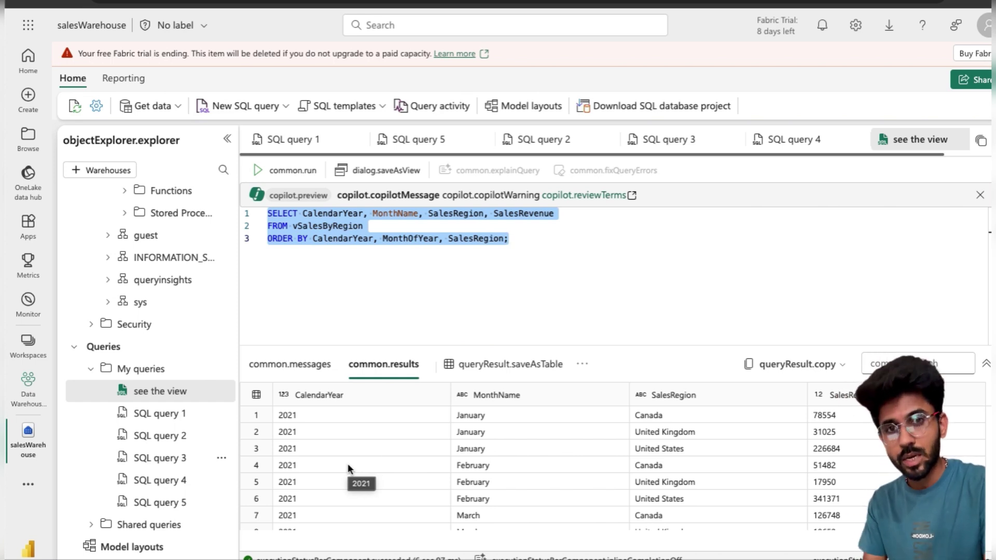
pyautogui.click(513, 229)
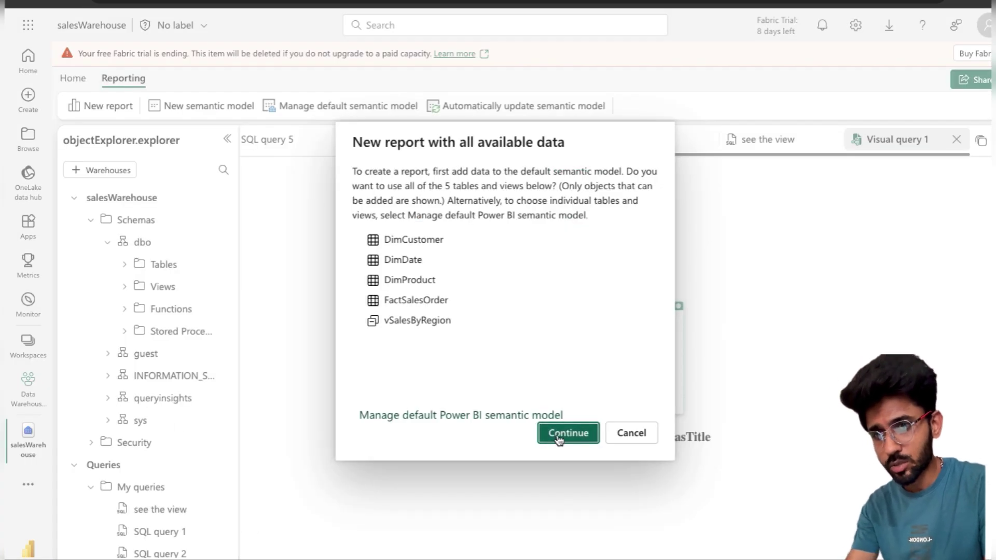
# Create a new Power BI report with all available warehouse tables and views, dismiss the notification, and return to salesWarehouse
pyautogui.click(559, 438)
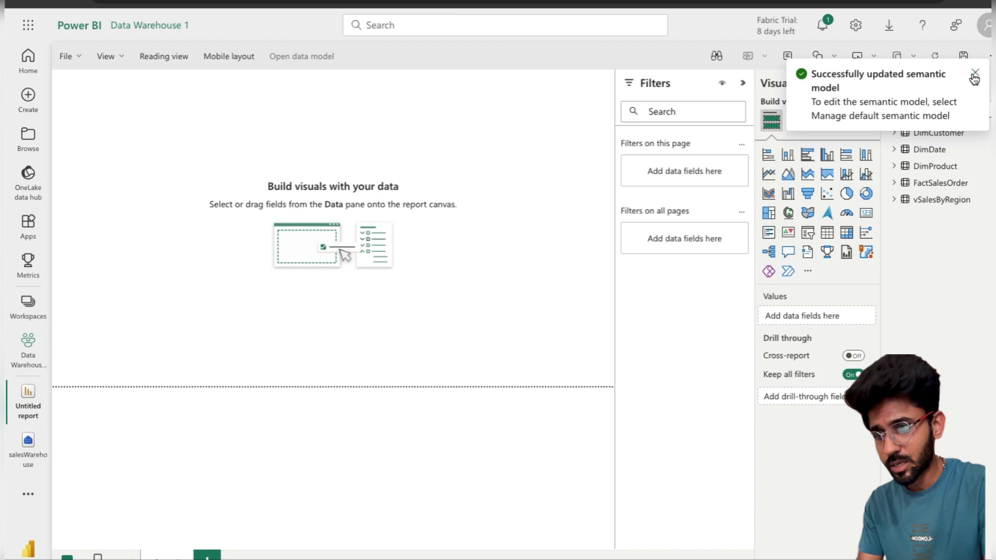
pyautogui.click(975, 73)
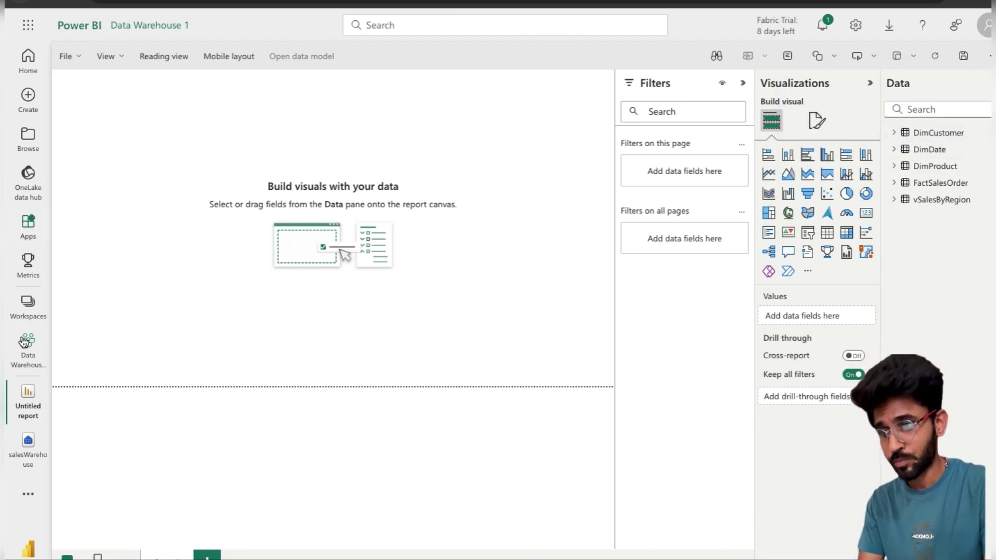
pyautogui.click(19, 460)
# Create a new visual query and add the FactSalesOrder and DimProduct tables from the dbo schema to its canvas
pyautogui.click(287, 106)
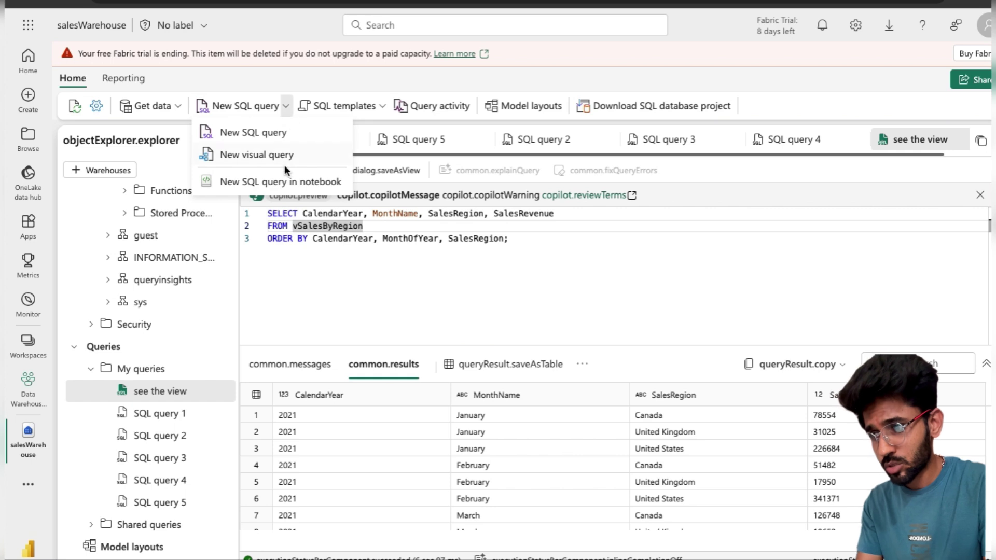
pyautogui.click(281, 153)
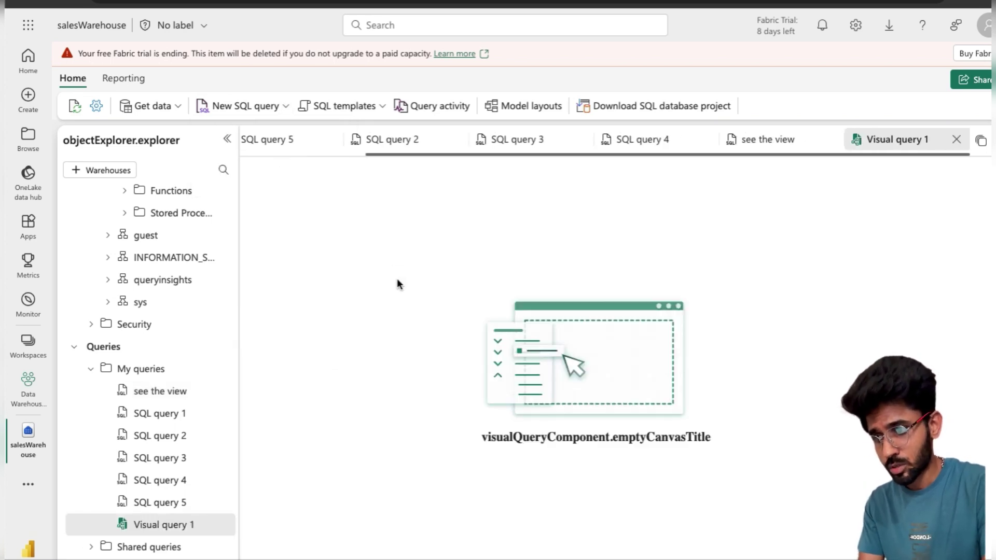
pyautogui.scroll(3, 126, 301)
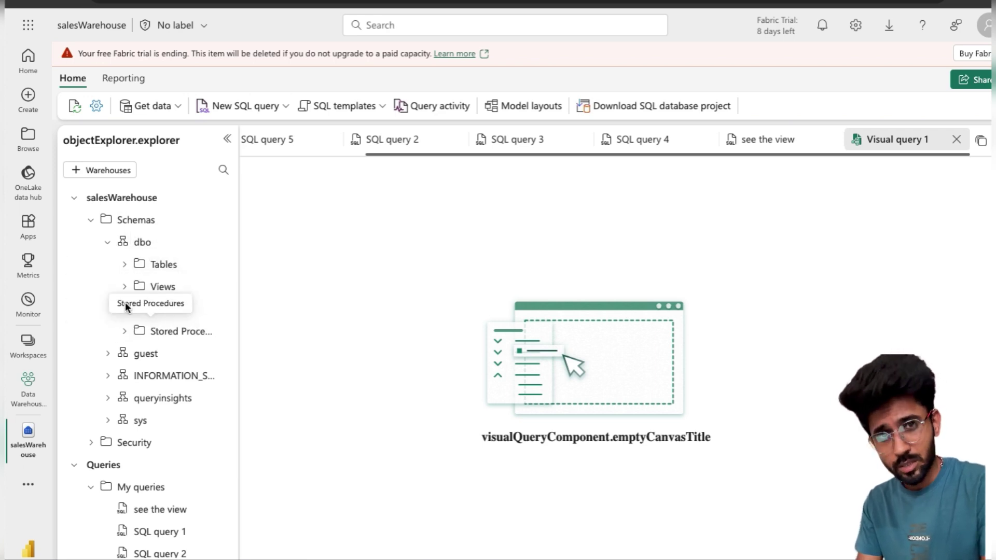
pyautogui.click(136, 78)
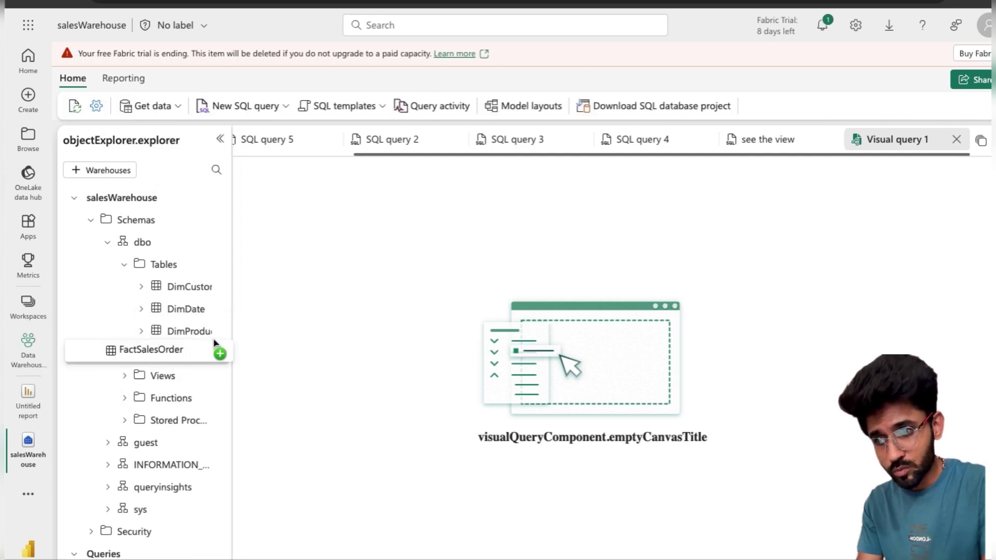
pyautogui.moveTo(216, 349); pyautogui.dragTo(430, 223)
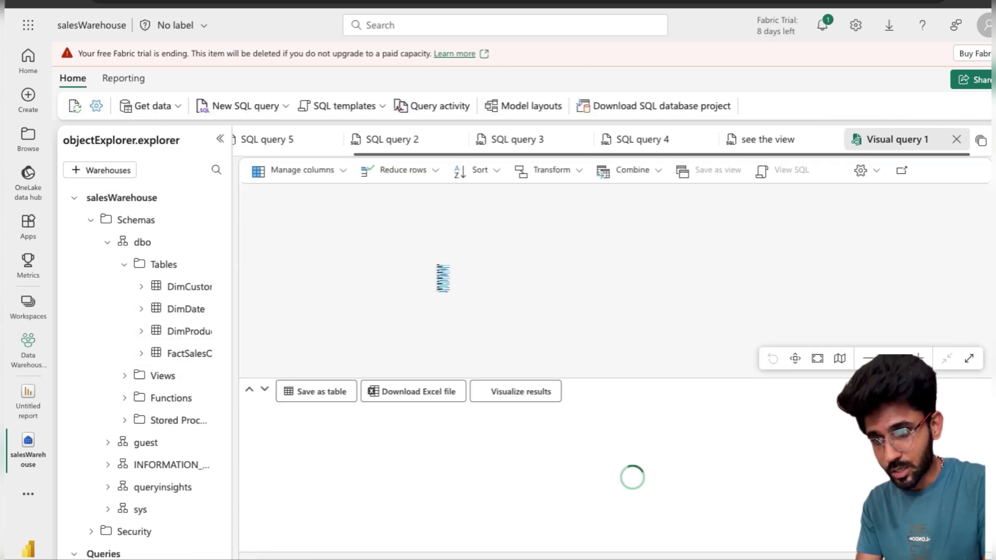
# Merge FactSalesOrder with DimProduct as the right table, matching on ProductKey with a left outer join
pyautogui.click(472, 229)
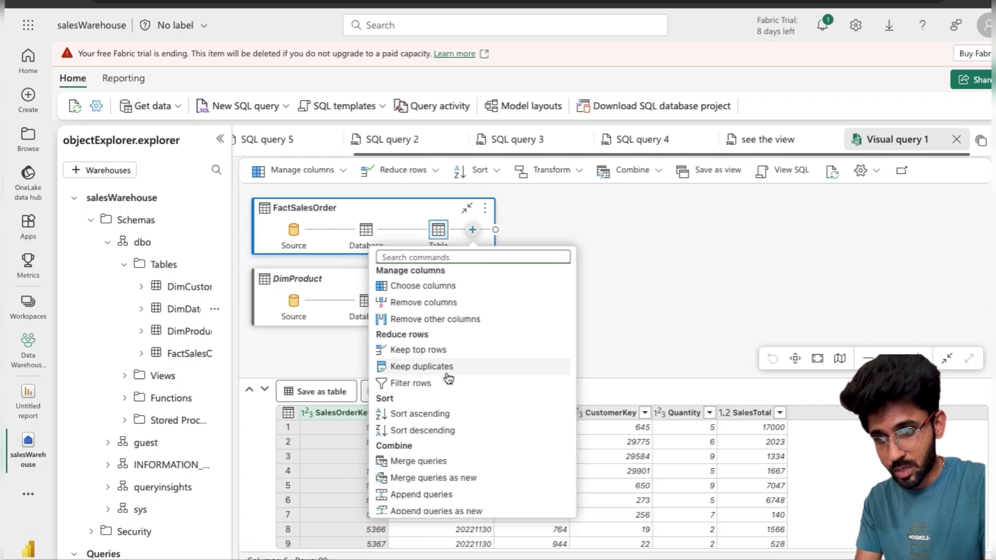
pyautogui.click(416, 464)
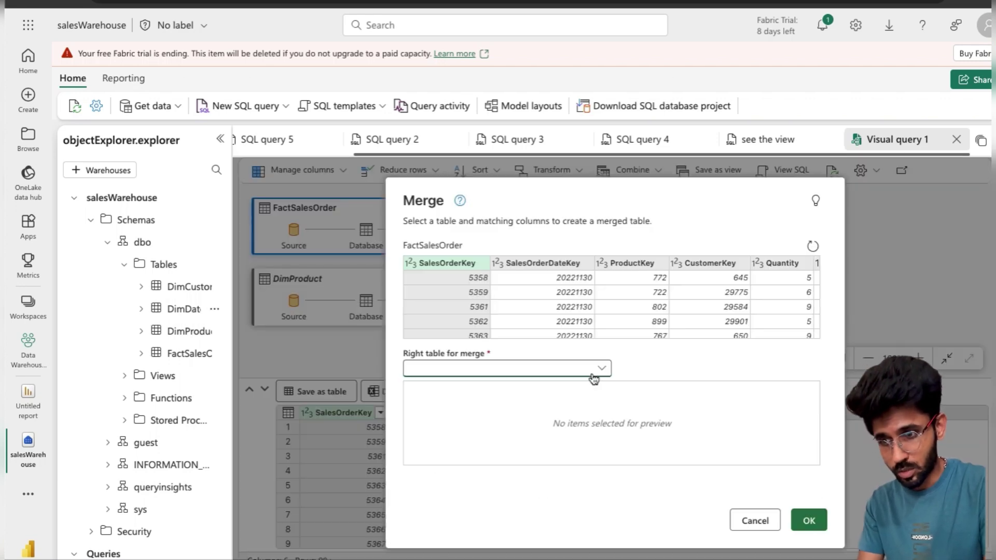
pyautogui.click(630, 263)
pyautogui.click(519, 368)
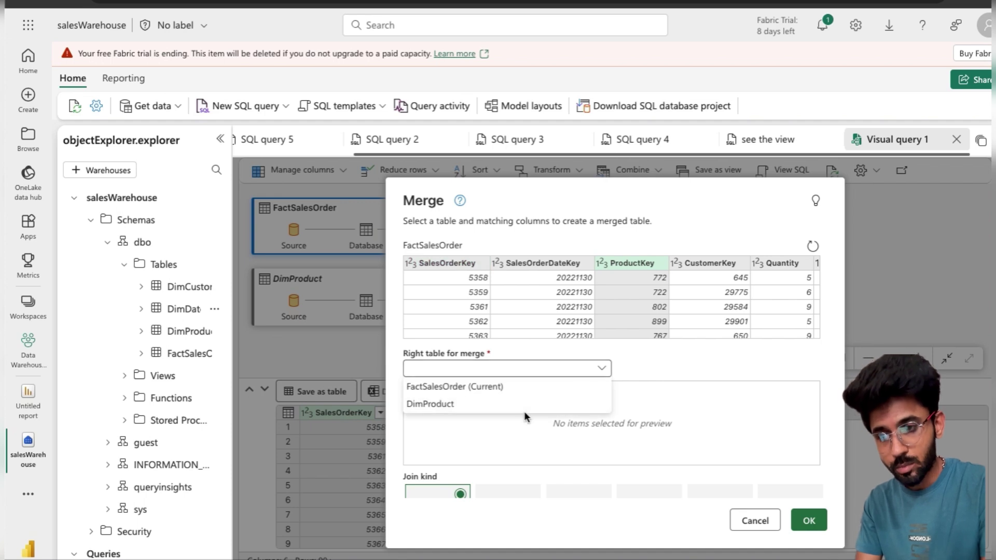
pyautogui.click(521, 414)
pyautogui.click(449, 390)
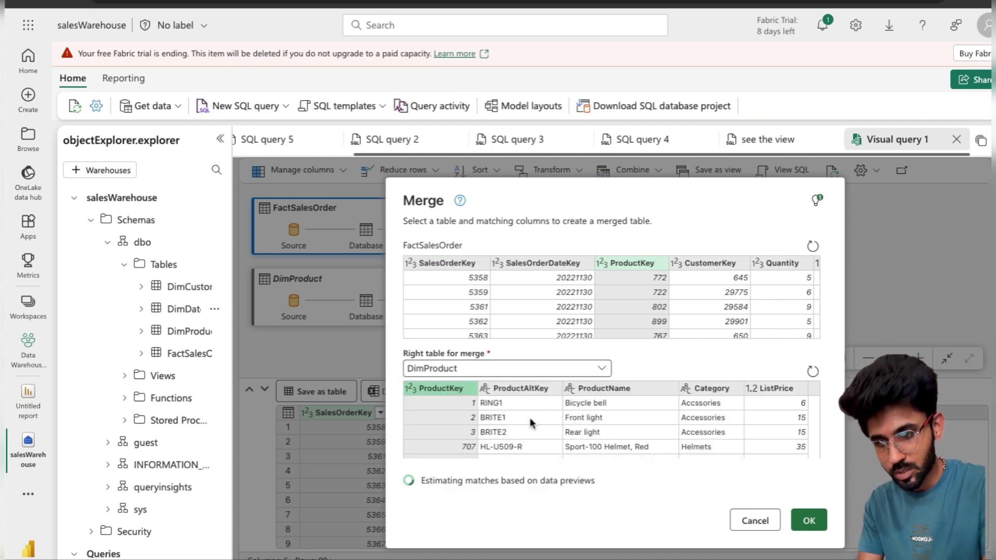
pyautogui.scroll(-3, 593, 440)
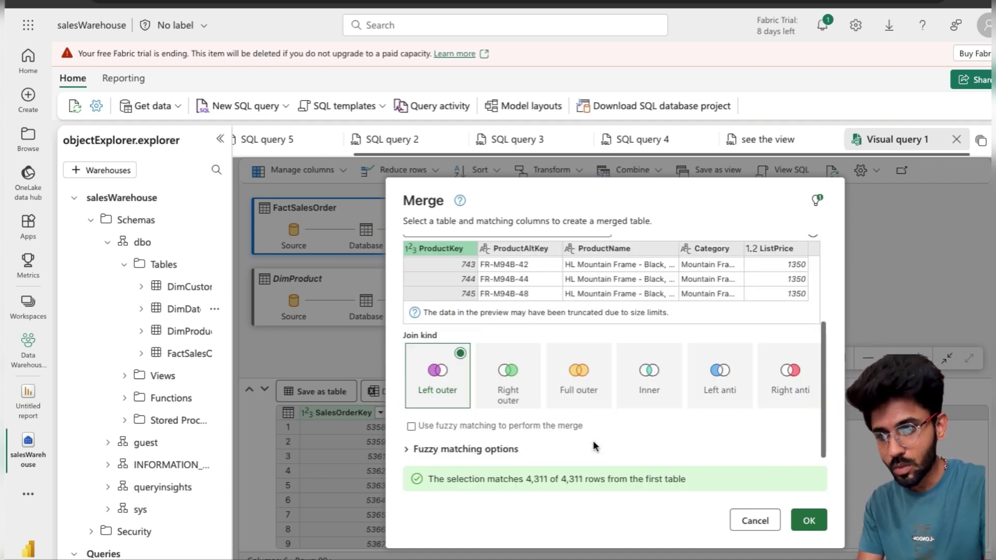
pyautogui.click(809, 526)
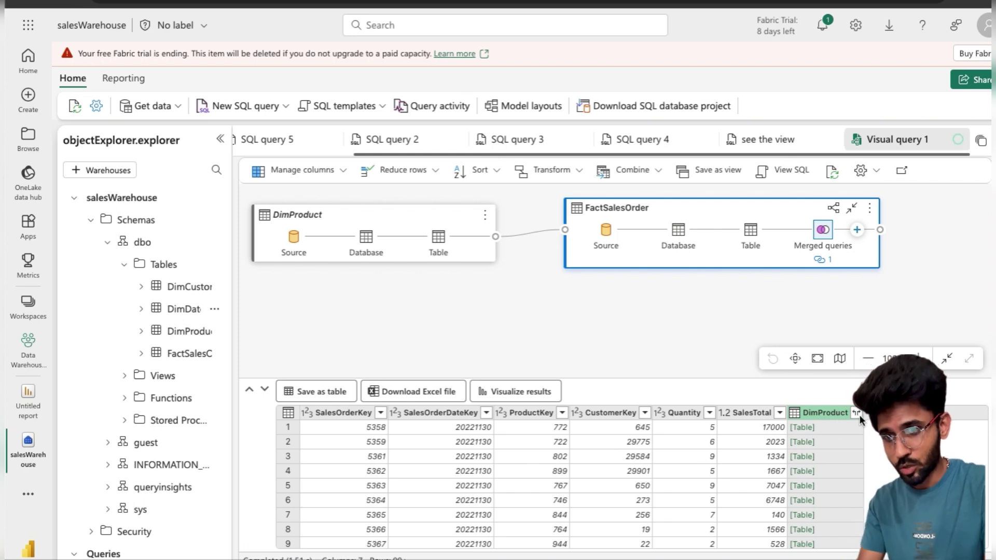
# Expand the merged DimProduct column in the FactSalesOrder query to include only ProductName
pyautogui.click(857, 412)
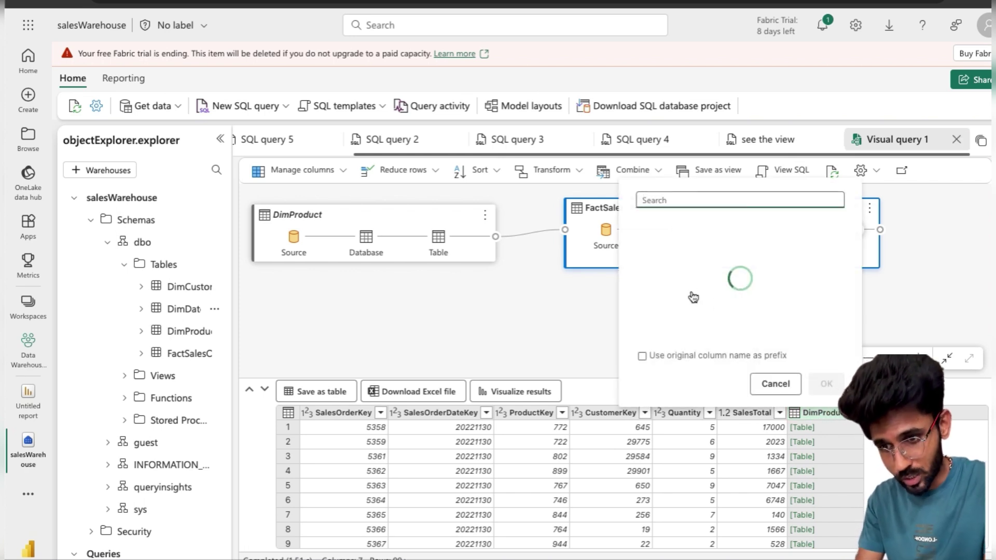
pyautogui.click(652, 226)
pyautogui.click(652, 279)
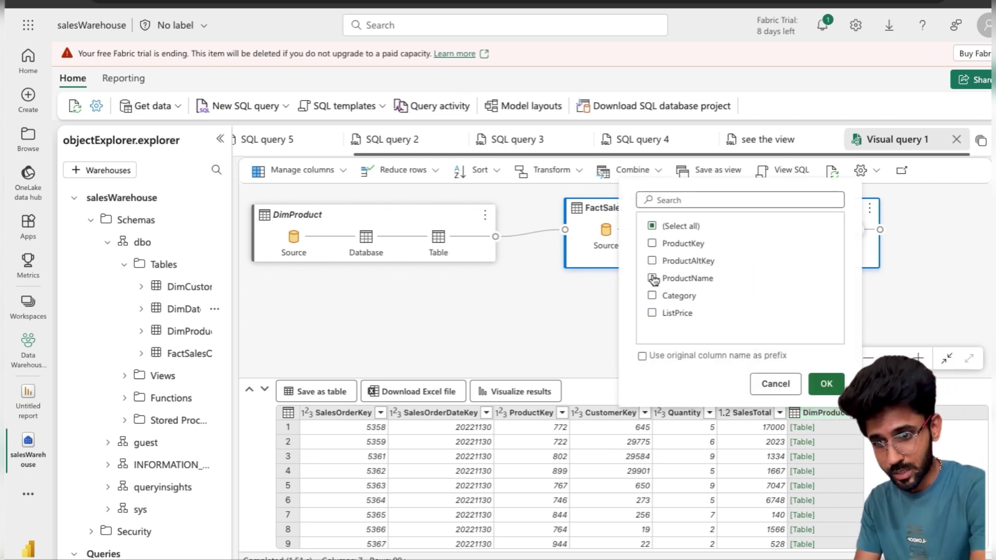
pyautogui.click(828, 386)
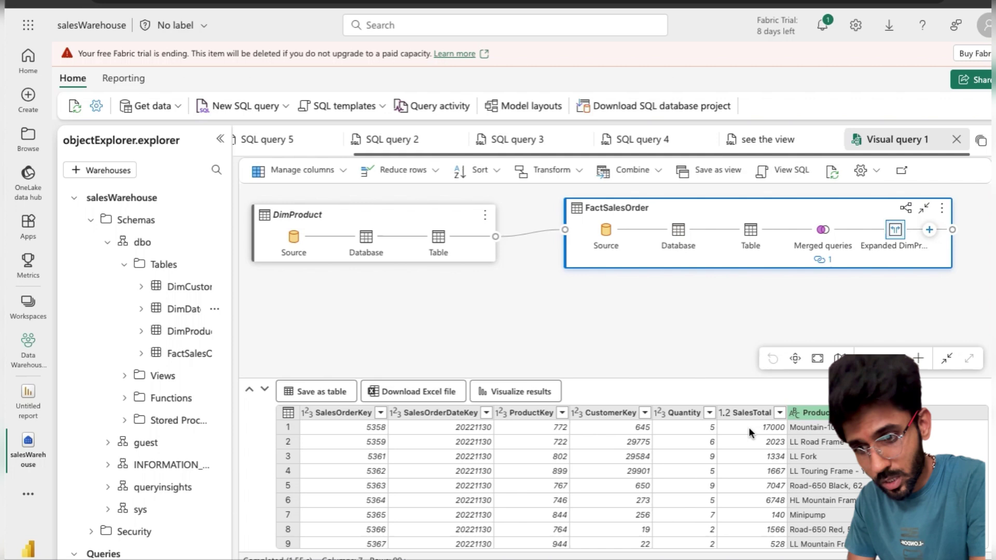
# Inspect the product name, SalesTotal and Quantity cell details in the first row of the merged results
pyautogui.click(827, 425)
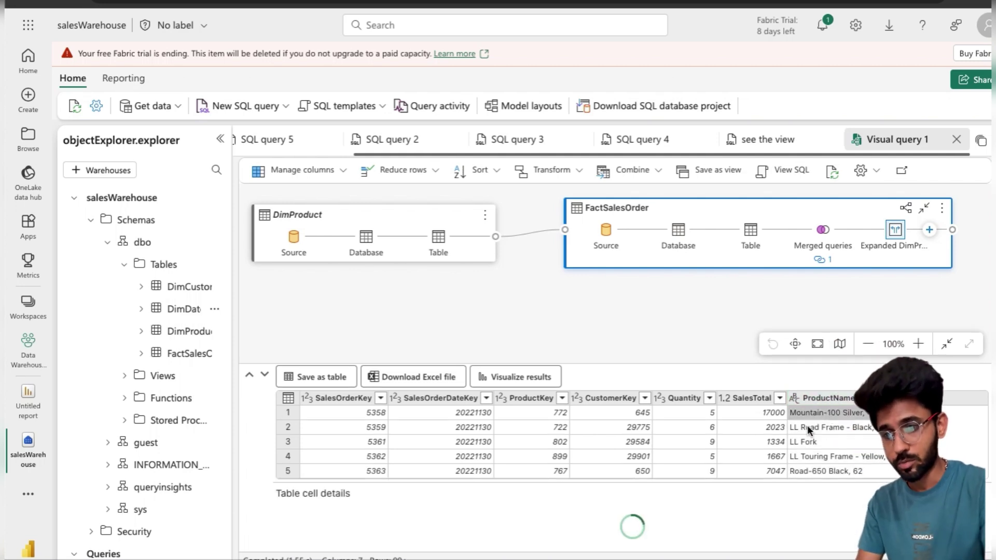
pyautogui.click(764, 414)
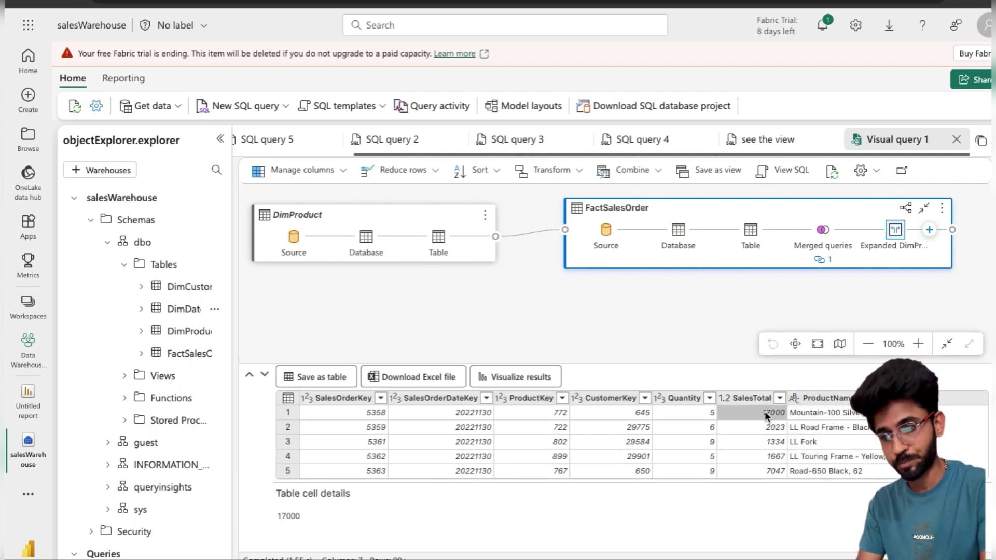
pyautogui.click(708, 410)
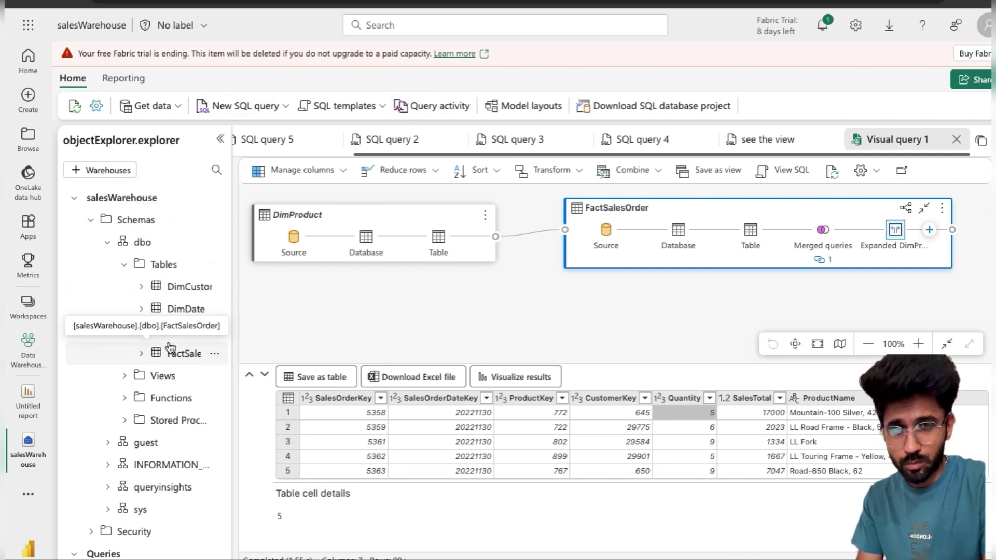
# Open the warehouse's model layouts, show the All tables layout, and collapse the Properties pane
pyautogui.scroll(-1, 171, 345)
pyautogui.scroll(1, 96, 286)
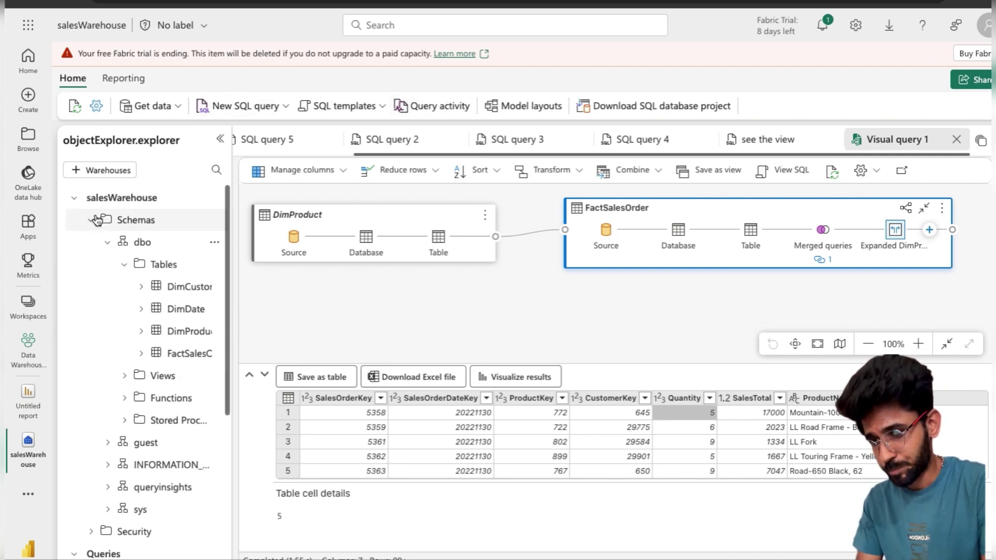
pyautogui.click(77, 202)
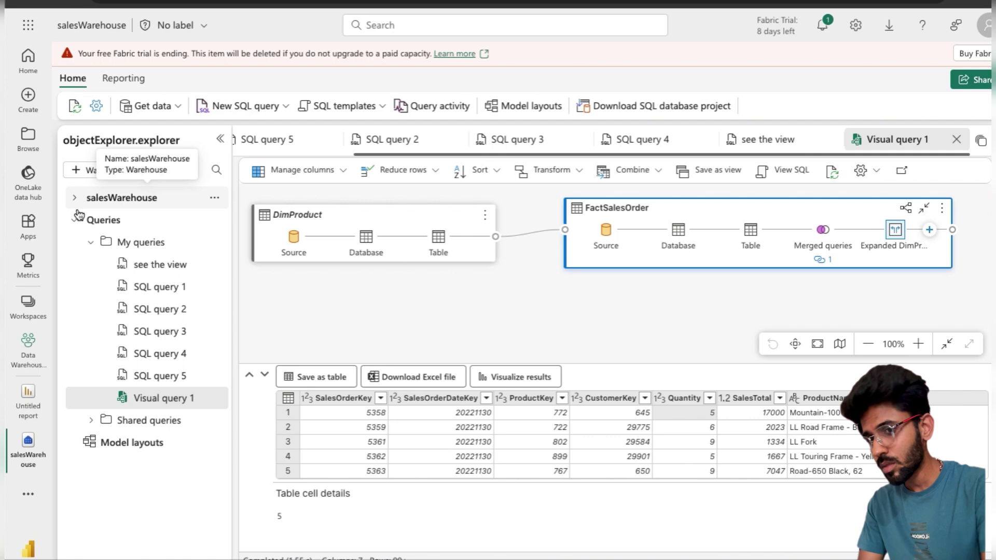
pyautogui.click(125, 442)
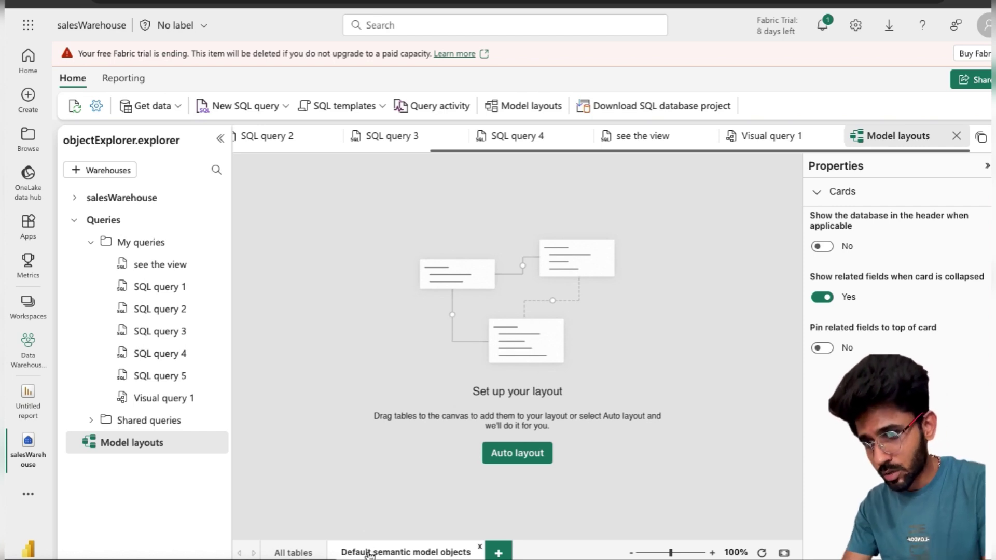
pyautogui.click(300, 553)
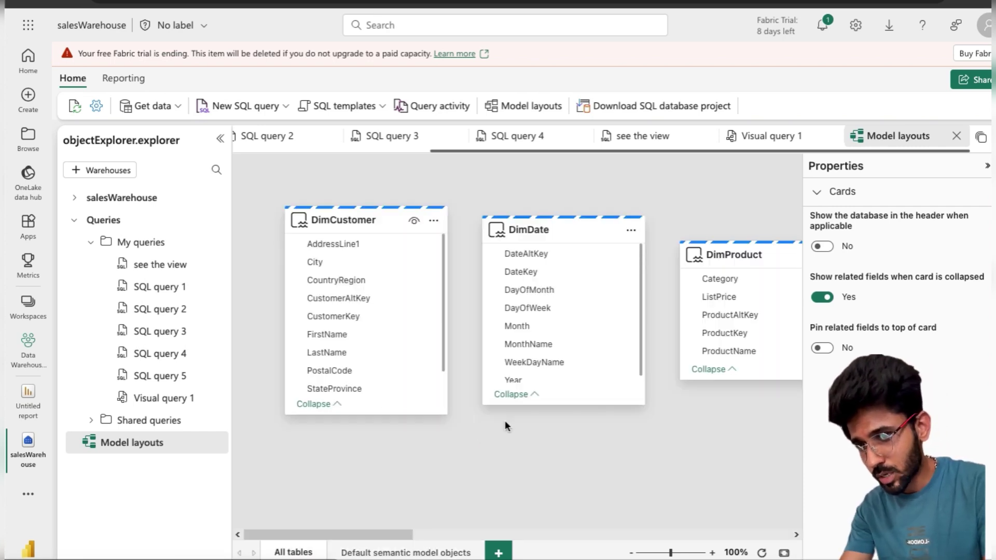
pyautogui.click(982, 171)
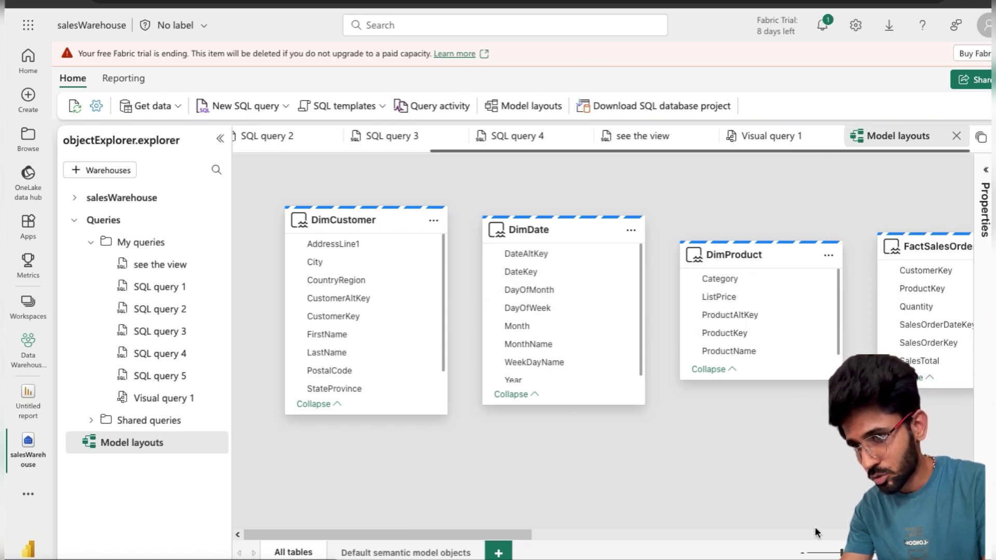
# Arrange FactSalesOrder below DimDate, with DimCustomer and DimProduct on either side, and shorten the DimDate and DimCustomer cards
pyautogui.click(835, 553)
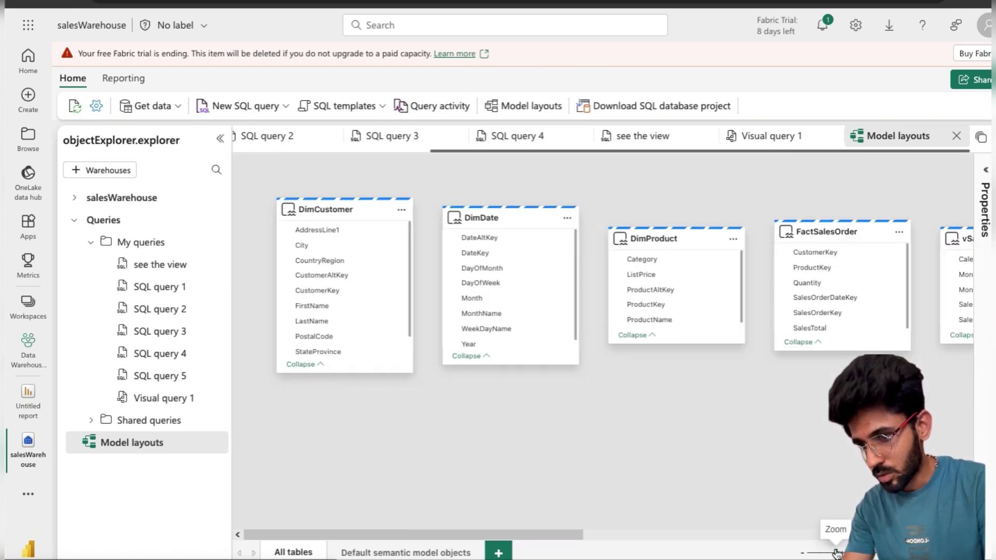
pyautogui.moveTo(818, 227); pyautogui.dragTo(499, 392)
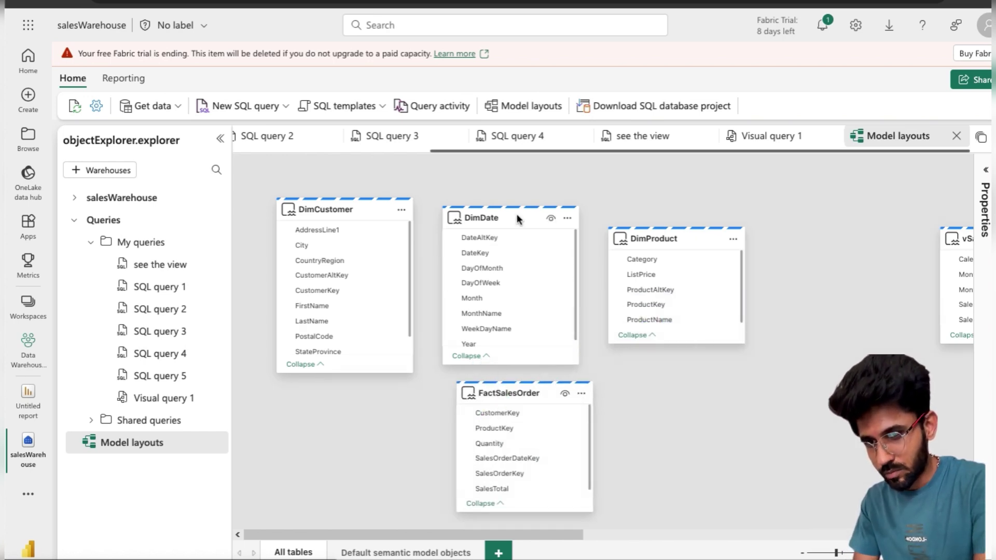
pyautogui.moveTo(517, 216); pyautogui.dragTo(532, 208)
pyautogui.moveTo(651, 240); pyautogui.dragTo(720, 214)
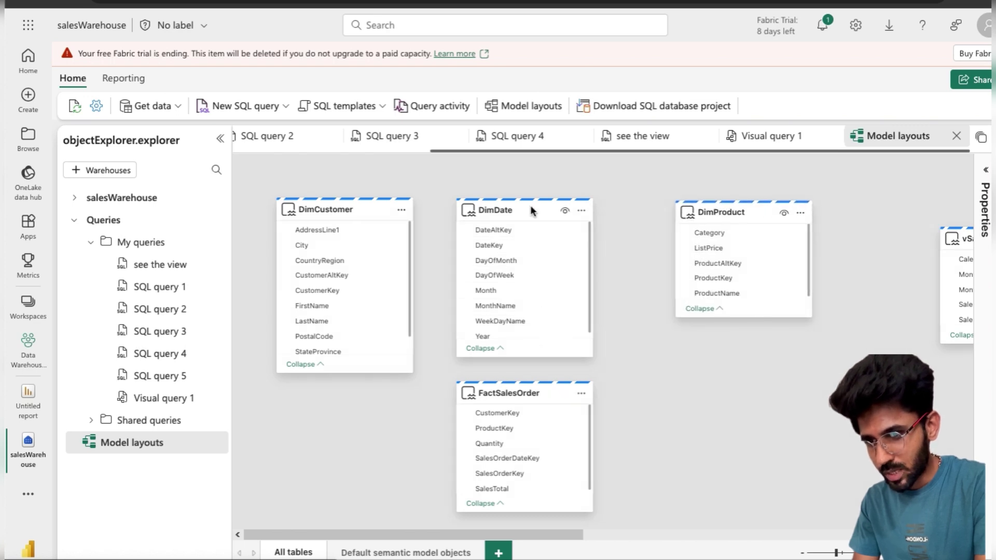
pyautogui.moveTo(531, 209); pyautogui.dragTo(554, 186)
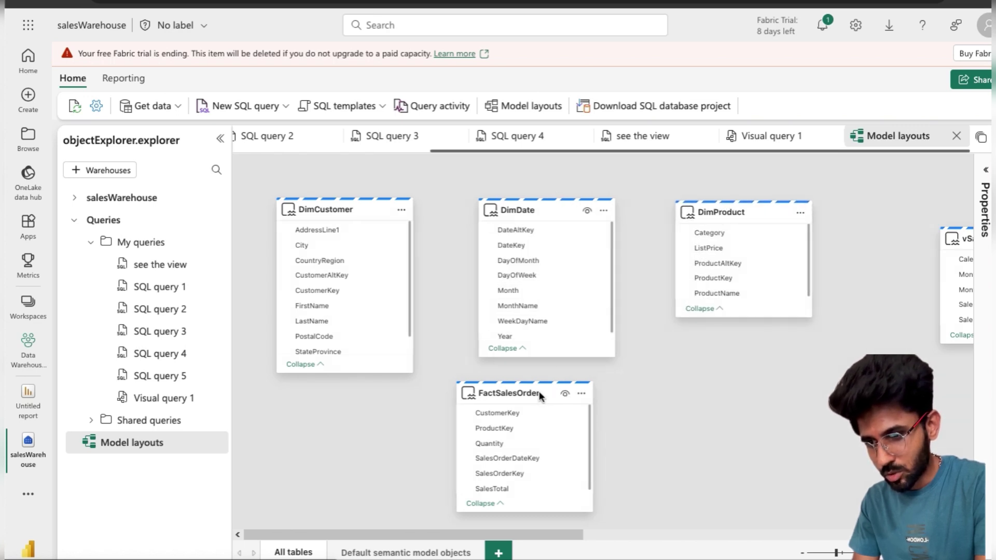
pyautogui.moveTo(562, 395); pyautogui.dragTo(583, 399)
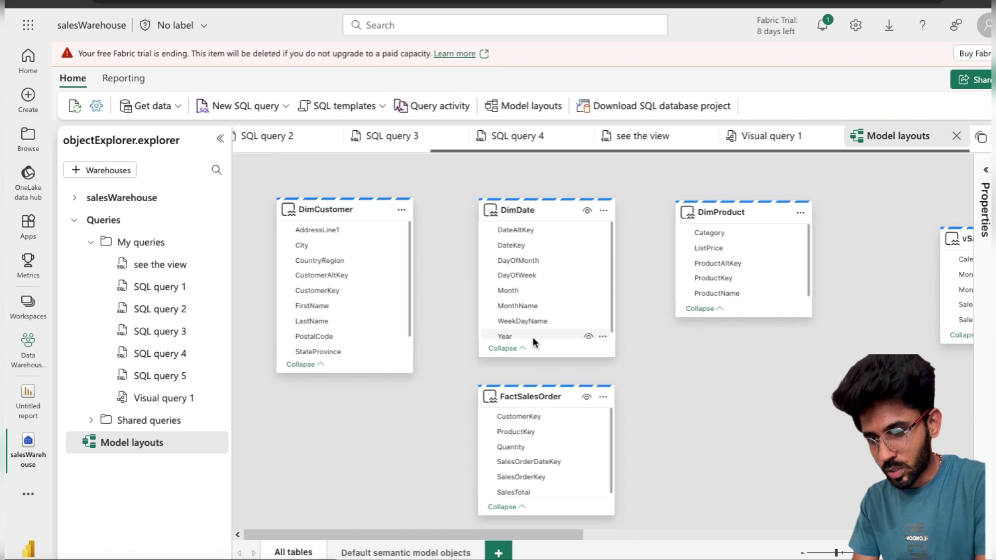
pyautogui.moveTo(545, 357); pyautogui.dragTo(546, 335)
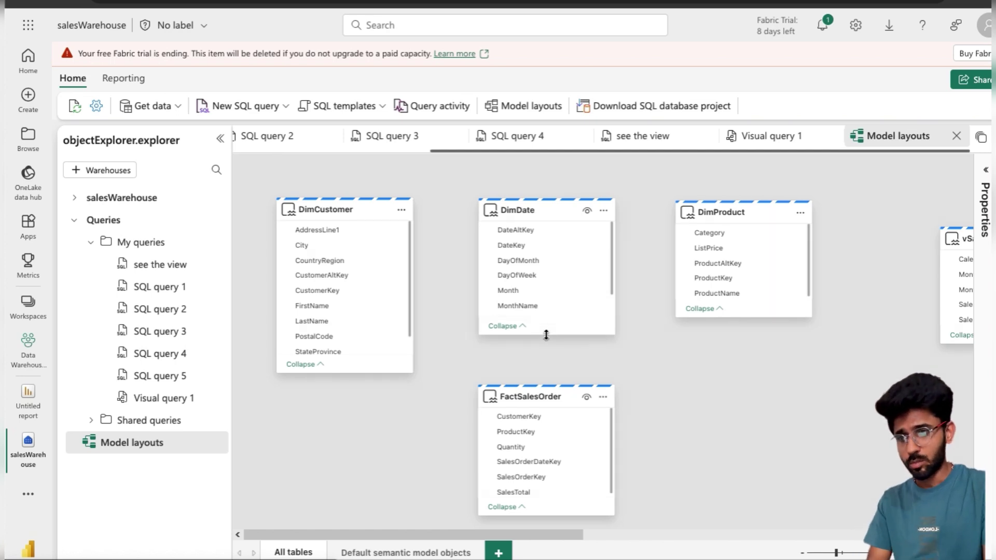
pyautogui.moveTo(369, 375); pyautogui.dragTo(367, 351)
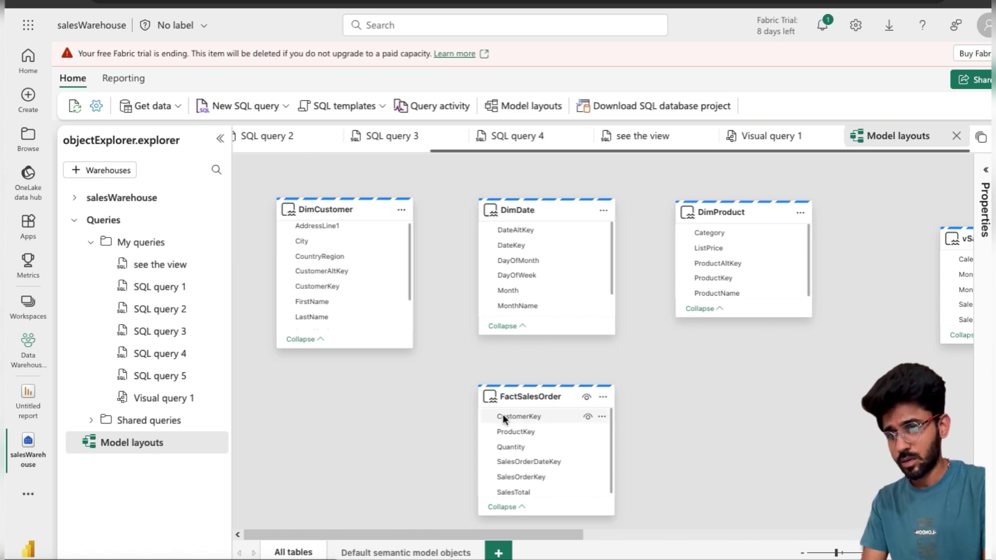
# Create an active many-to-one relationship from FactSalesOrder ProductKey to DimProduct ProductKey with single cross-filter direction
pyautogui.moveTo(534, 429); pyautogui.dragTo(725, 277)
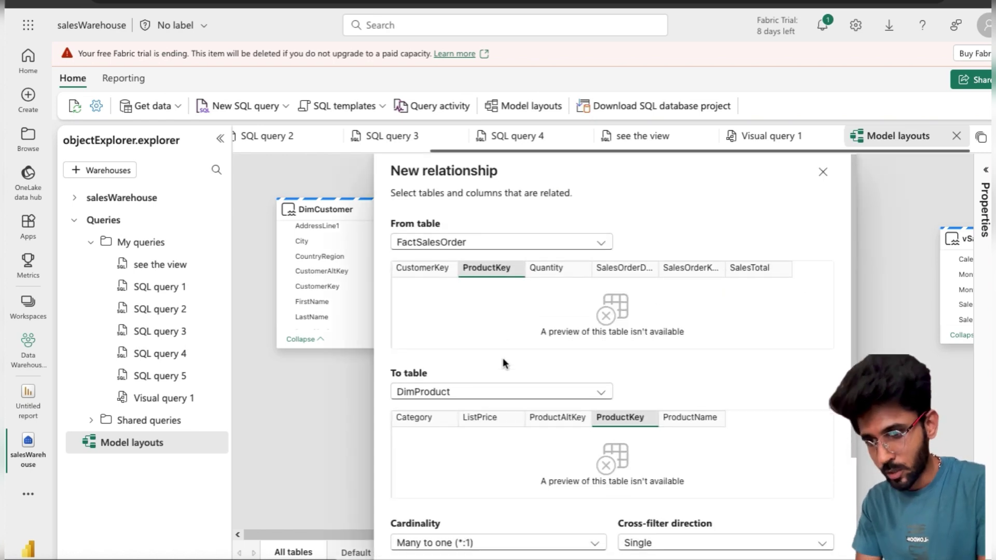
pyautogui.scroll(-3, 503, 357)
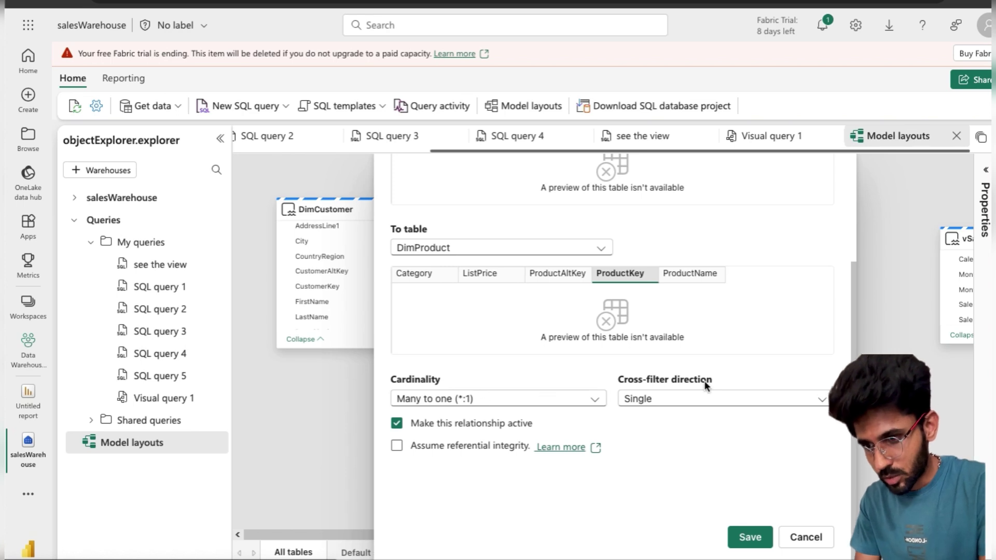
pyautogui.click(750, 537)
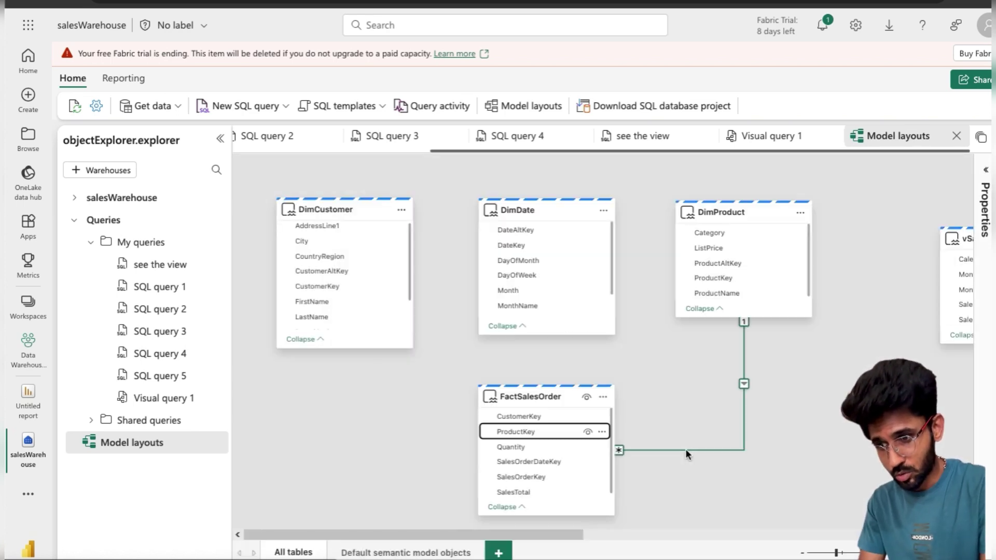
# Create an active many-to-one relationship from FactSalesOrder SalesOrderDateKey to DimDate DateKey with single cross-filter direction
pyautogui.scroll(-2, 534, 283)
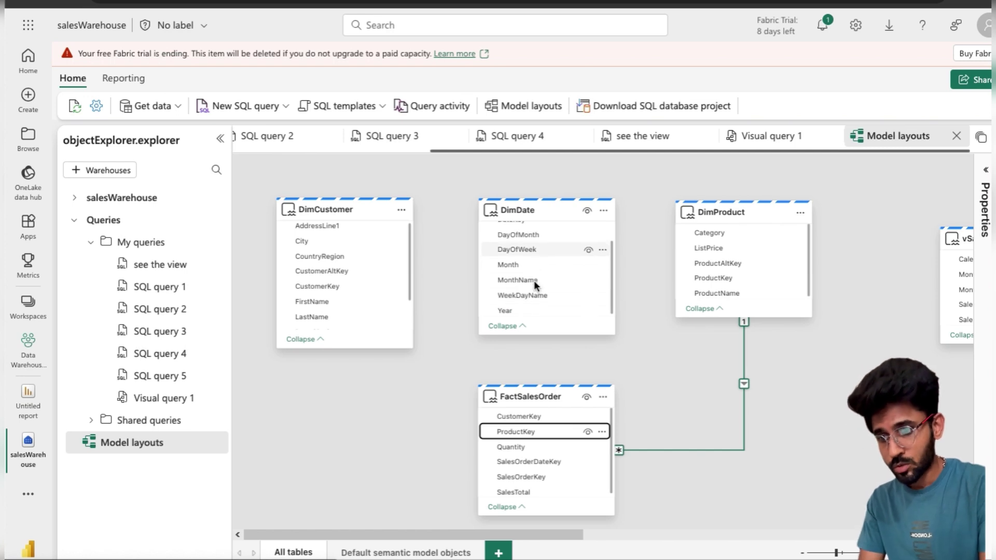
pyautogui.scroll(2, 536, 286)
pyautogui.scroll(-1, 516, 446)
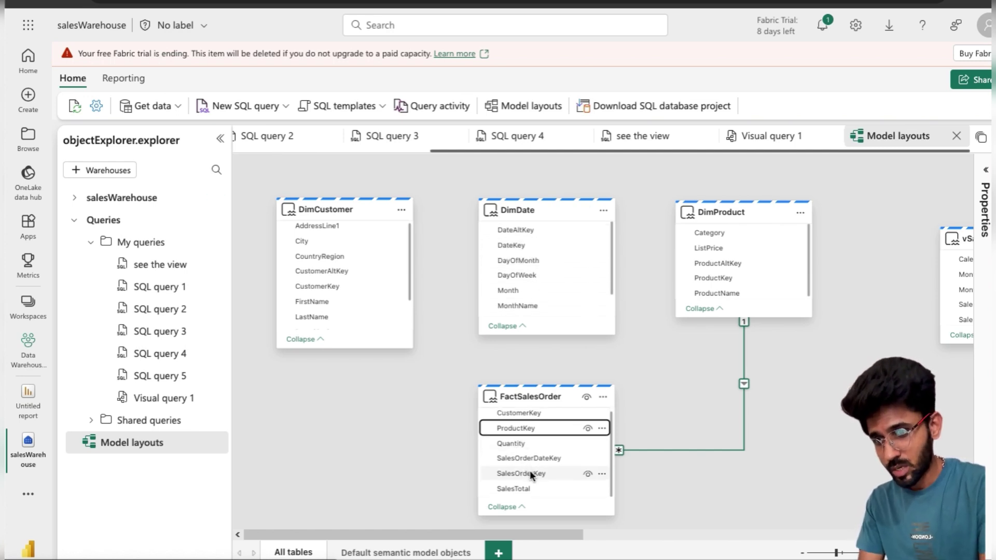
pyautogui.scroll(1, 533, 444)
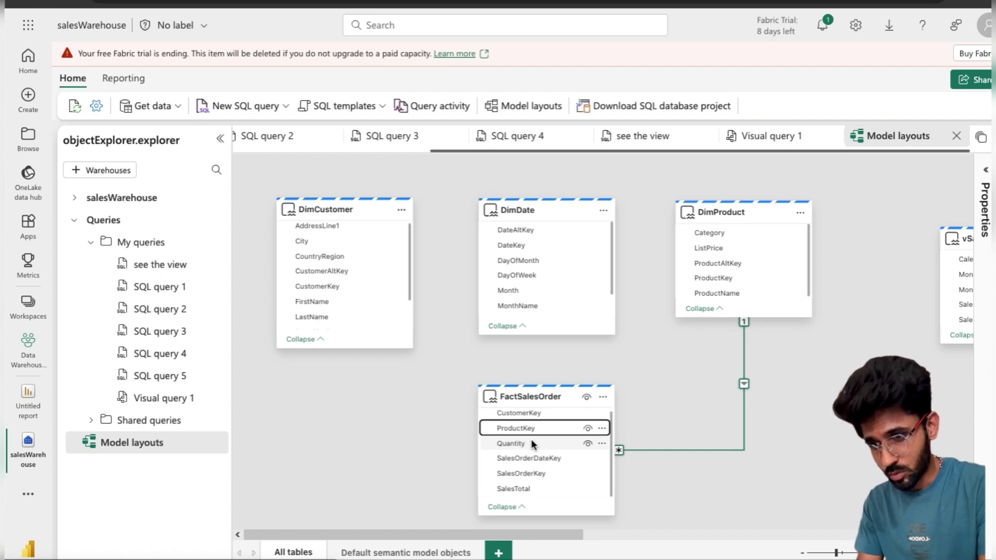
pyautogui.scroll(-1, 532, 451)
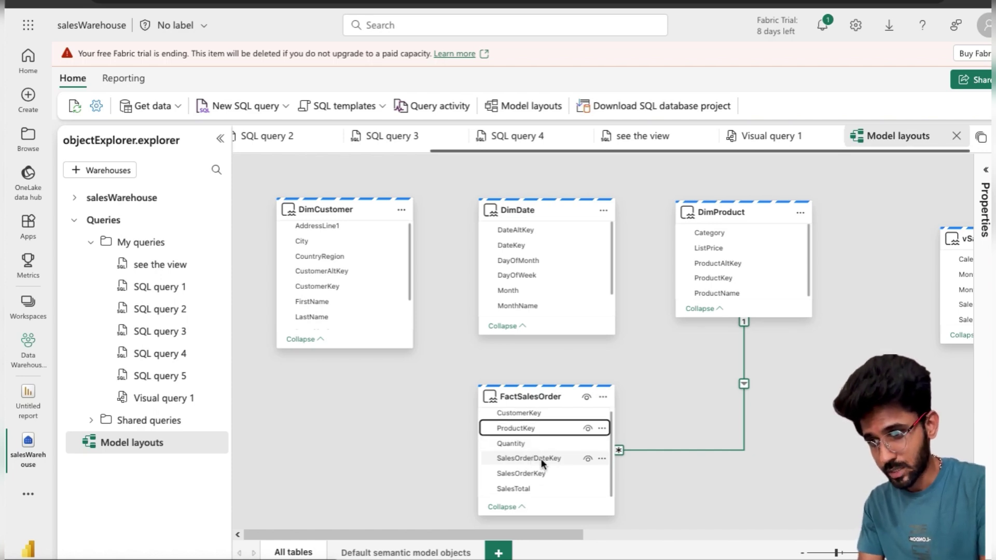
pyautogui.moveTo(540, 459); pyautogui.dragTo(537, 247)
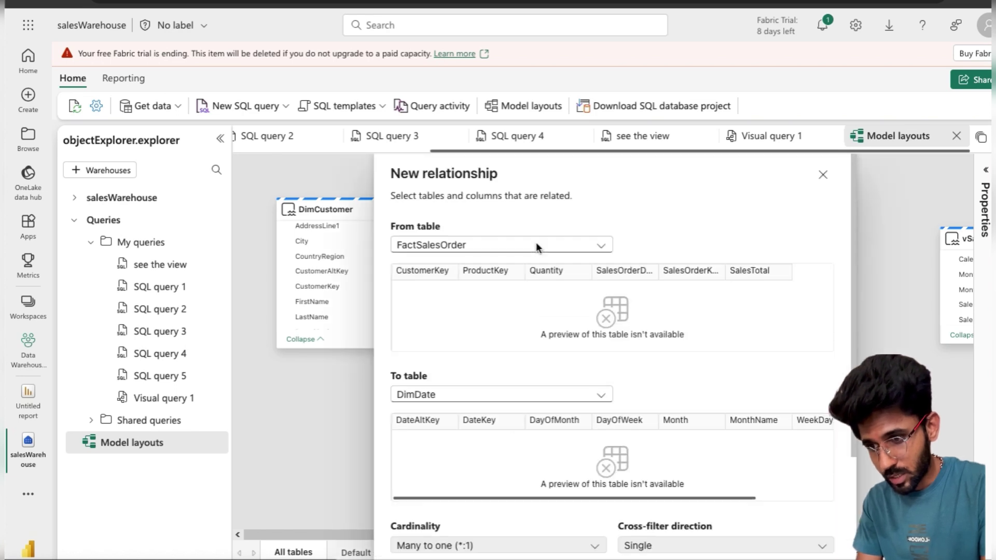
pyautogui.scroll(-3, 538, 440)
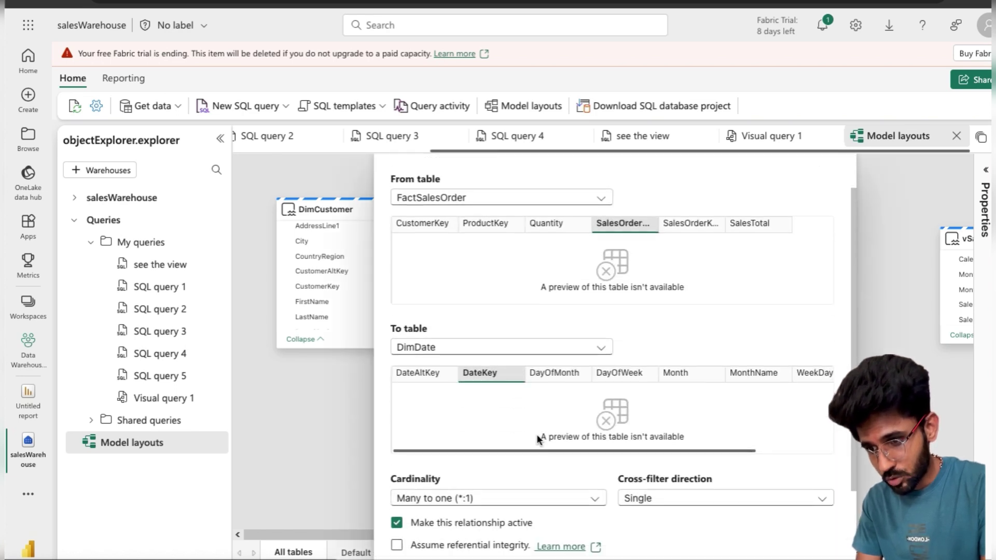
pyautogui.click(750, 538)
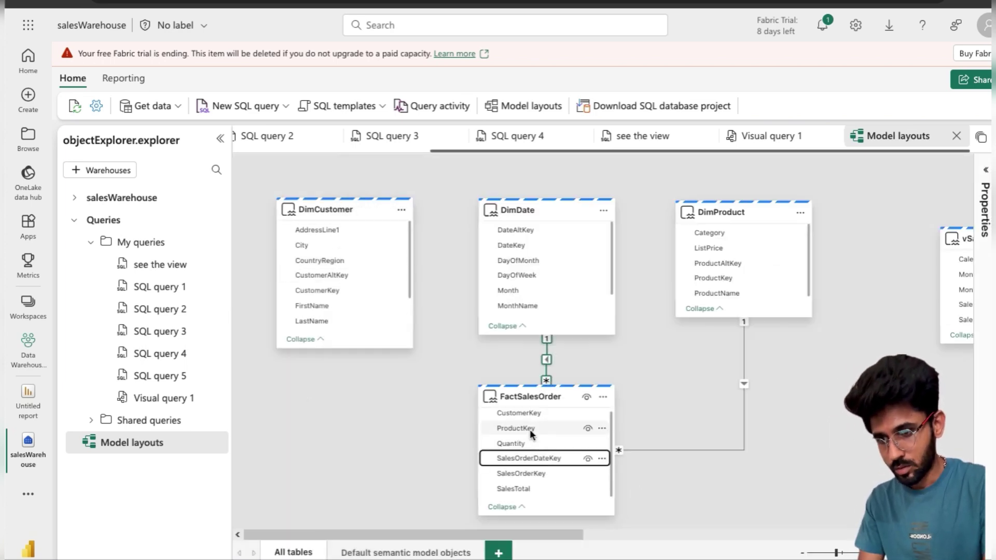
# Create an active many-to-one relationship from FactSalesOrder CustomerKey to DimCustomer CustomerKey with single cross-filter direction
pyautogui.moveTo(529, 413); pyautogui.dragTo(340, 291)
pyautogui.scroll(-3, 524, 437)
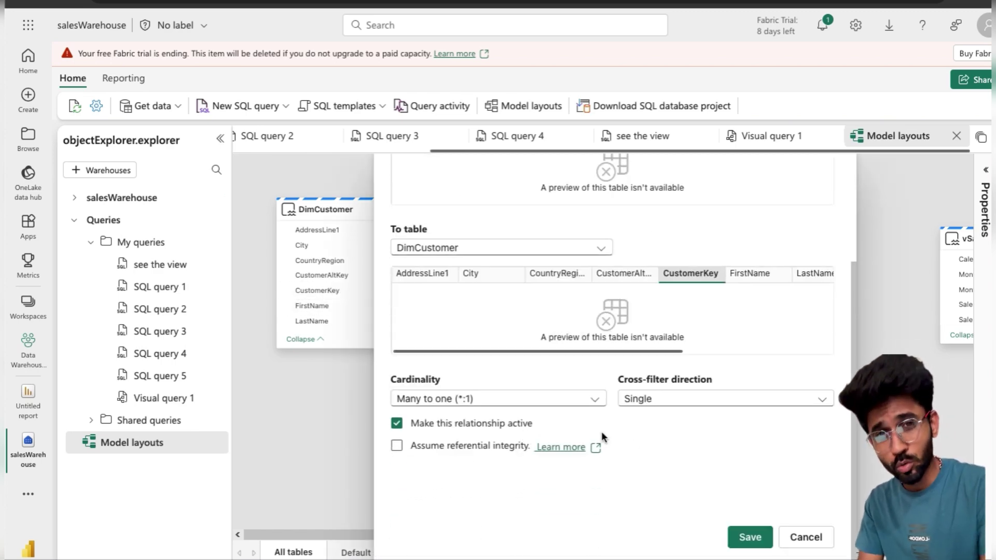
pyautogui.click(748, 537)
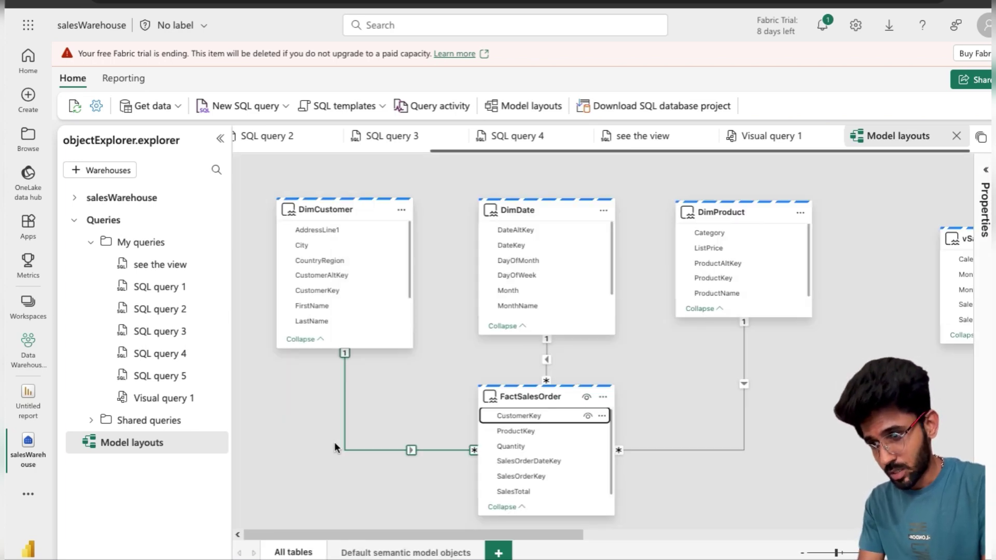
# Hide CustomerKey, ProductKey and SalesOrderKey in FactSalesOrder, and CustomerKey and CustomerAltKey in DimCustomer
pyautogui.click(587, 418)
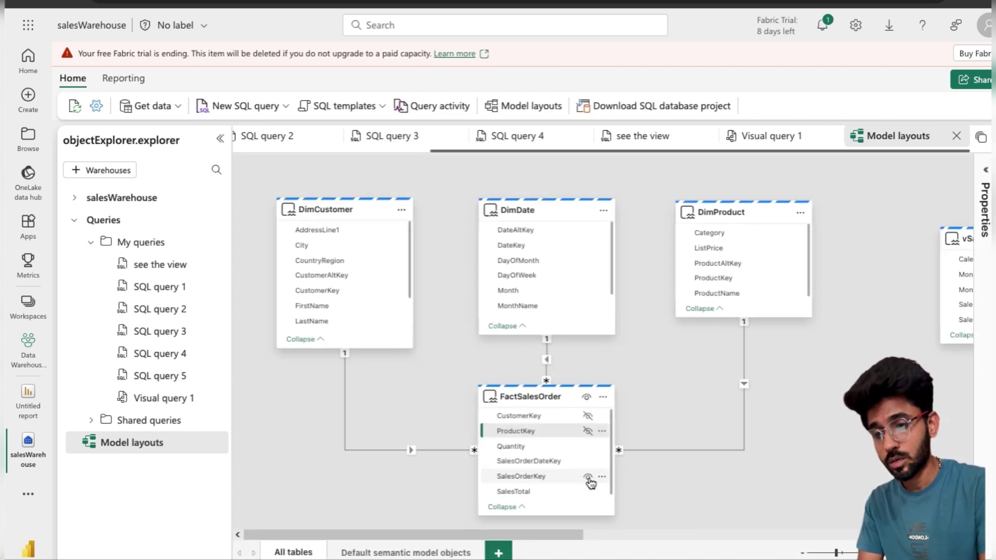
pyautogui.click(588, 477)
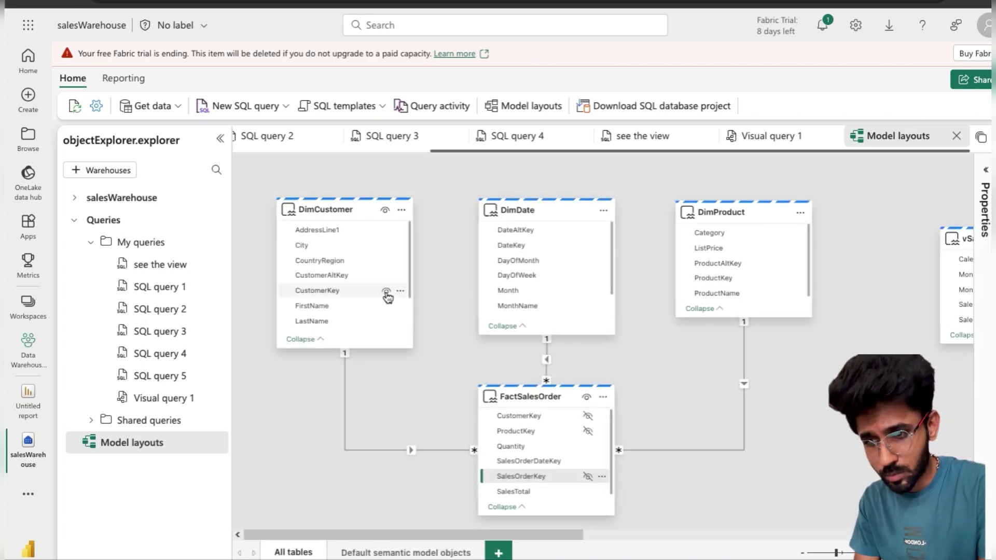
pyautogui.click(386, 294)
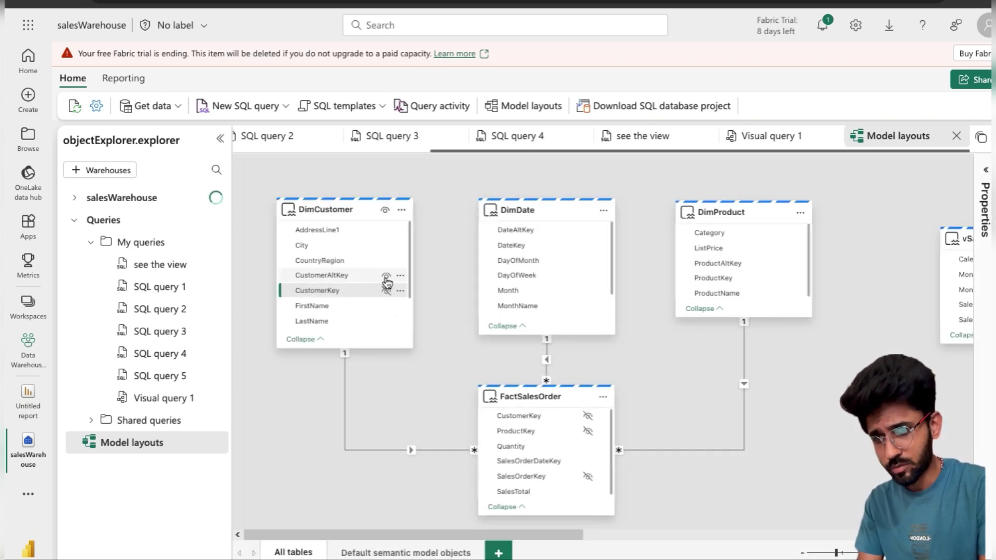
pyautogui.click(386, 278)
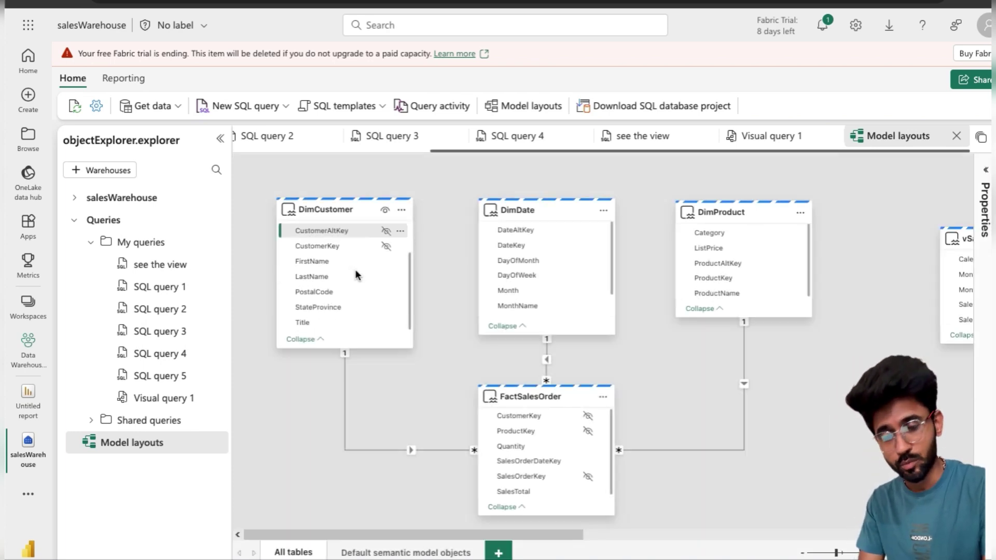
pyautogui.scroll(-1, 357, 275)
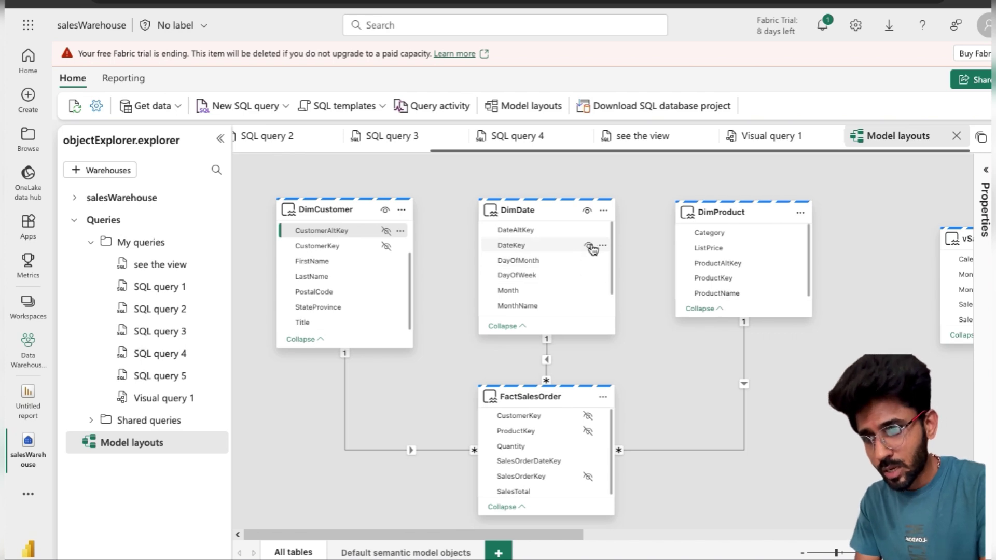
# Hide DateKey and DateAltKey in DimDate, and ProductAltKey and ProductKey in DimProduct
pyautogui.click(592, 248)
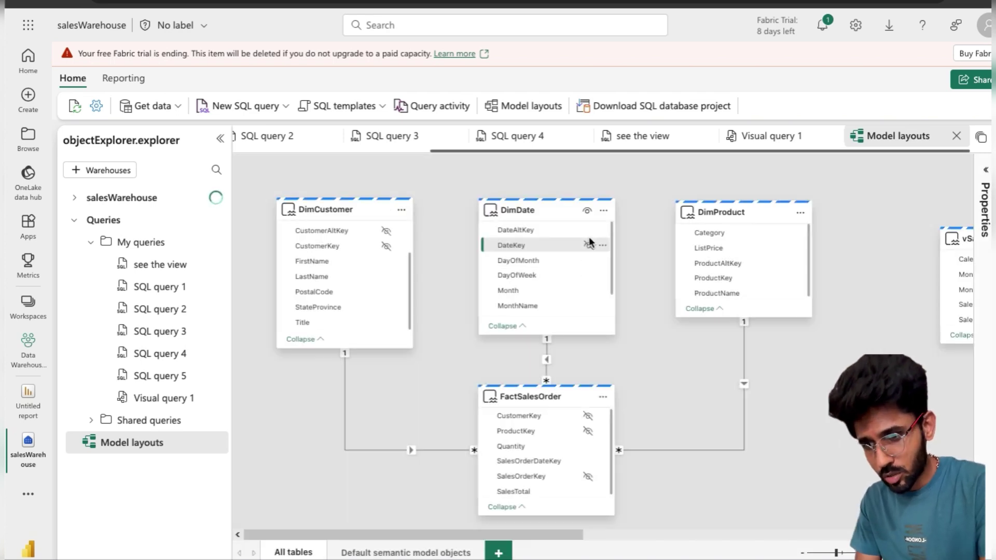
pyautogui.click(589, 232)
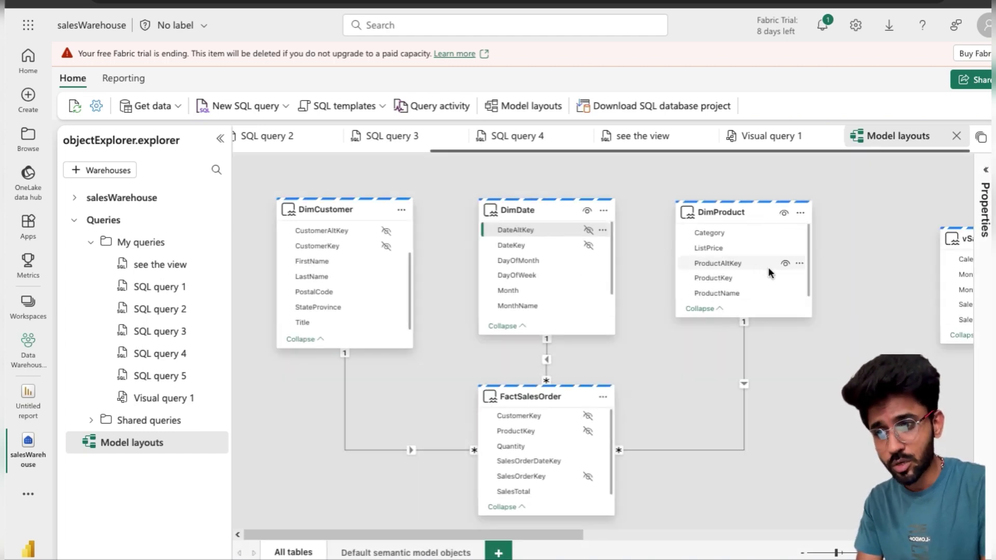
pyautogui.click(786, 264)
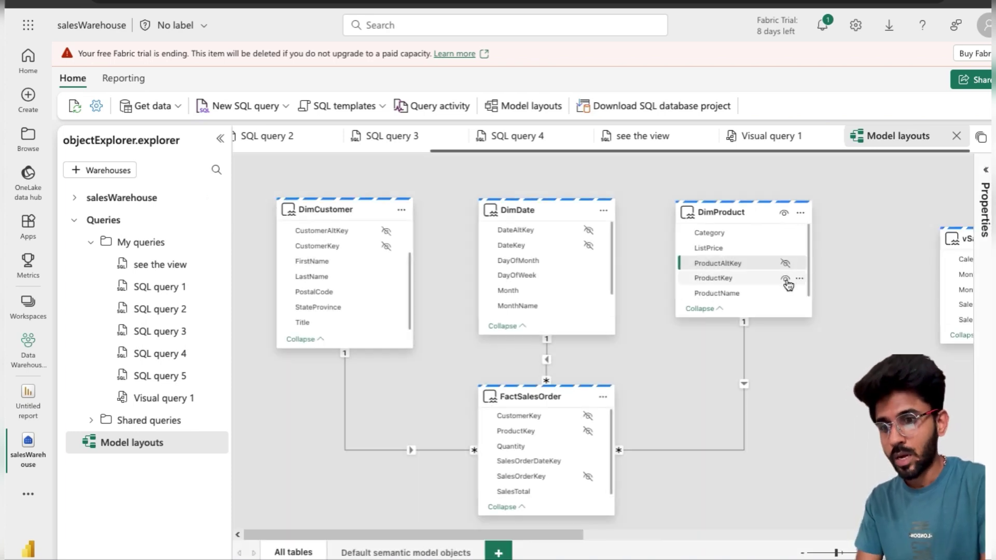
pyautogui.click(786, 280)
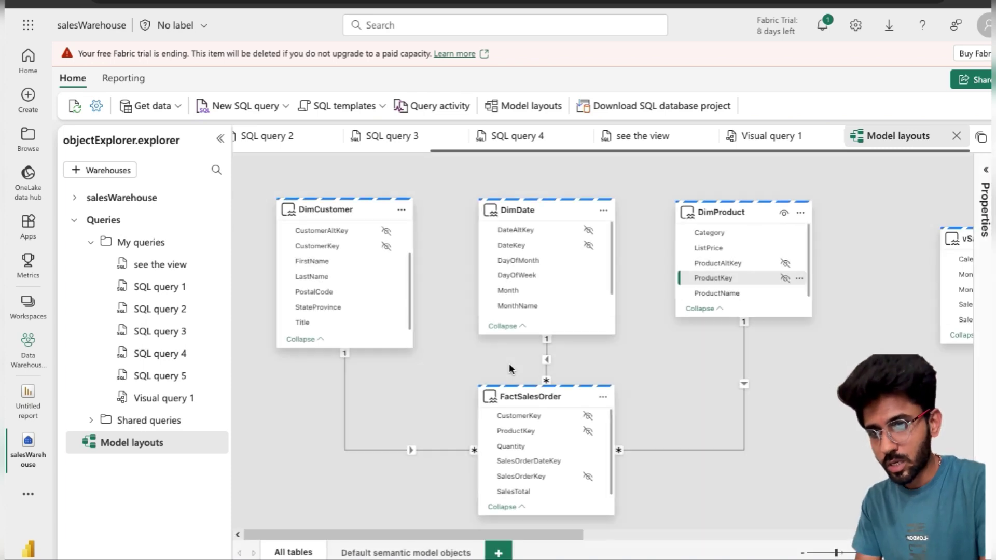
# Create a new report from the warehouse and chart SalesTotal from FactSalesOrder by Category from DimProduct as clustered columns
pyautogui.click(122, 81)
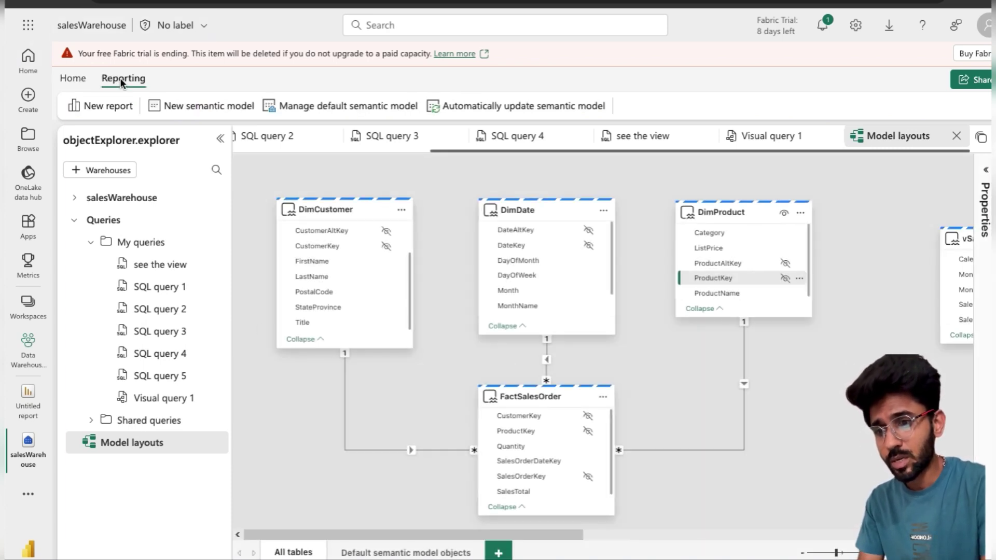
pyautogui.click(119, 104)
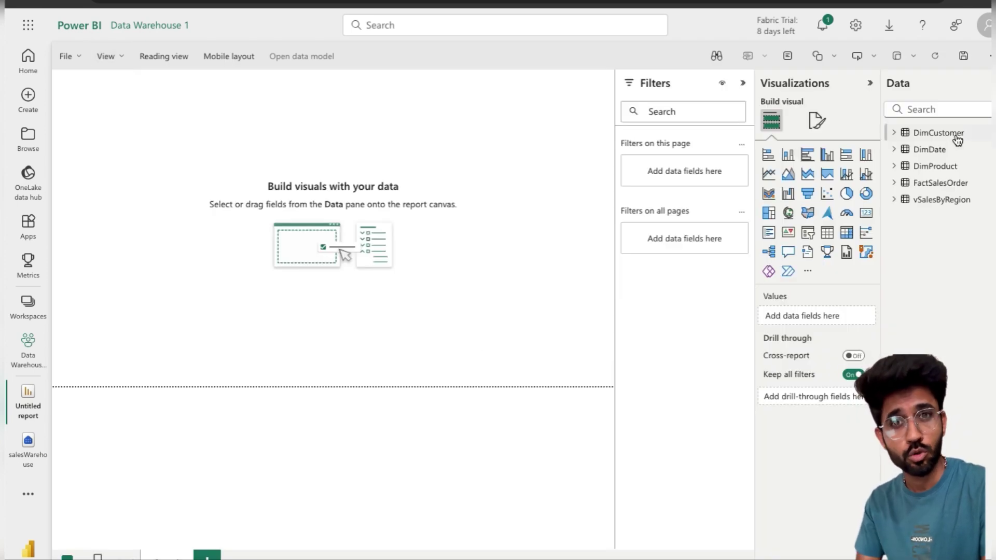
pyautogui.click(896, 168)
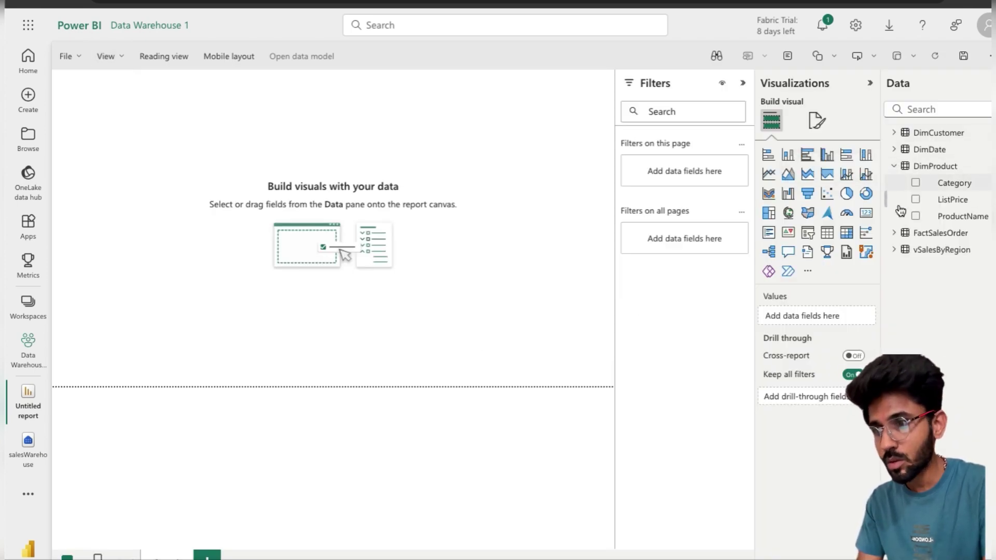
pyautogui.click(897, 233)
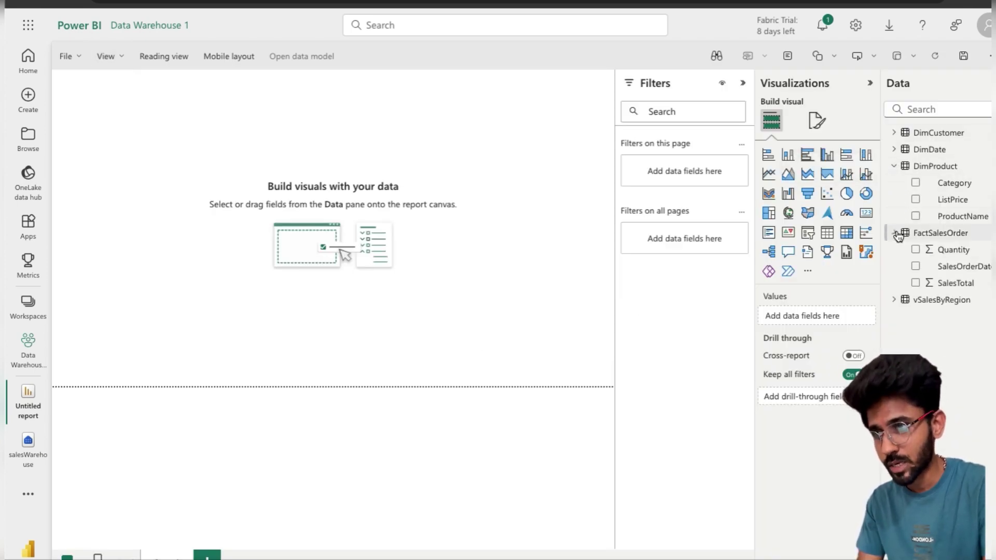
pyautogui.click(952, 285)
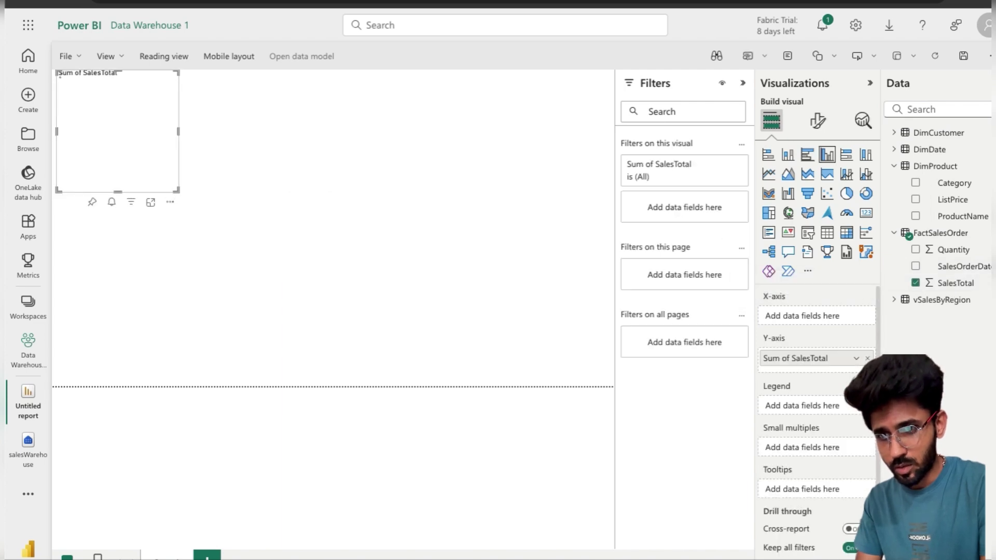
pyautogui.click(917, 184)
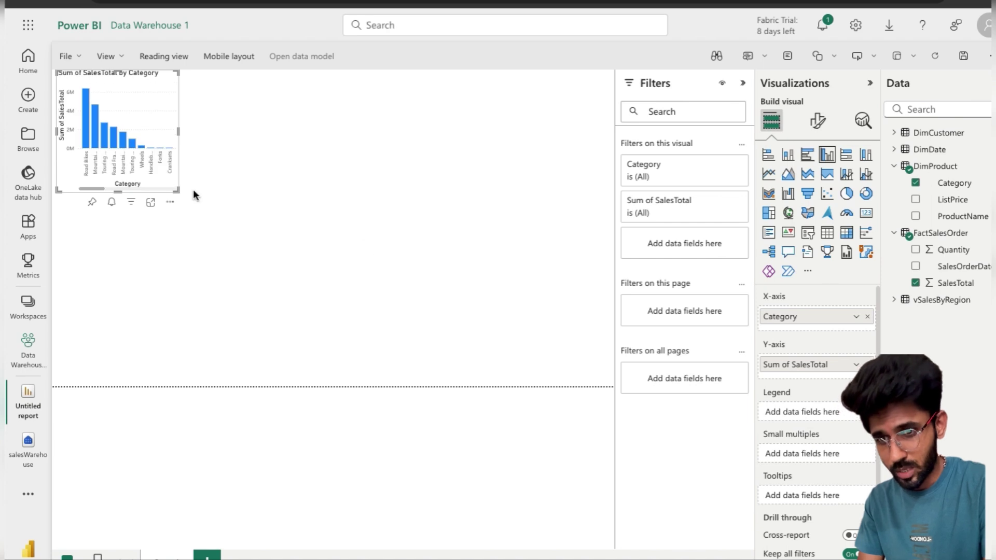
# Convert the sales by category chart to a clustered bar chart and enlarge it to fill most of the report page
pyautogui.moveTo(178, 191); pyautogui.dragTo(425, 354)
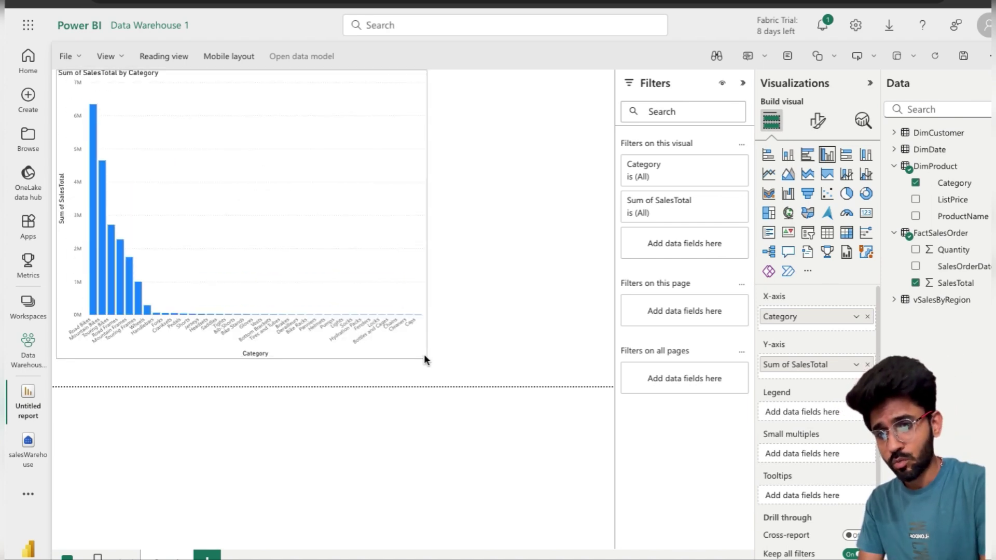
pyautogui.moveTo(278, 190); pyautogui.dragTo(390, 209)
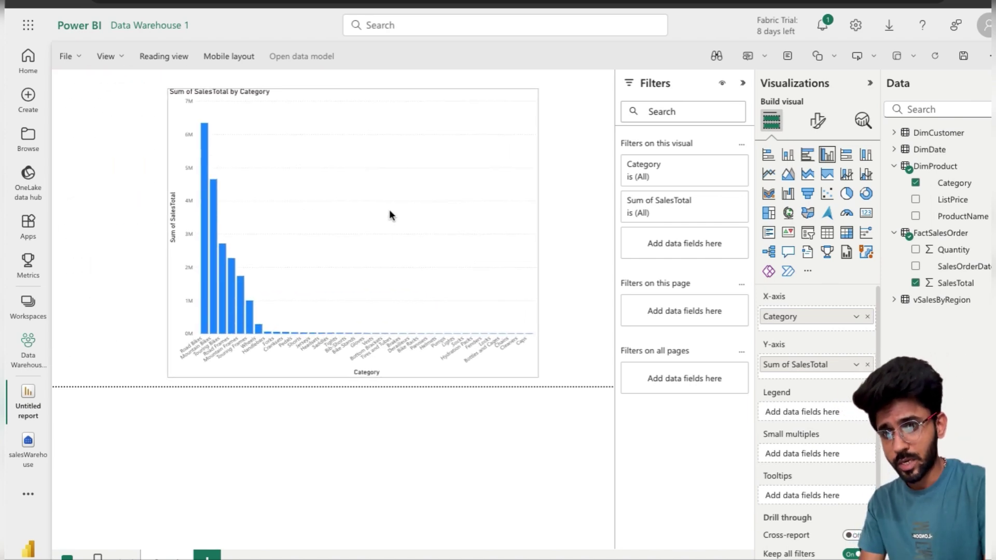
pyautogui.click(807, 155)
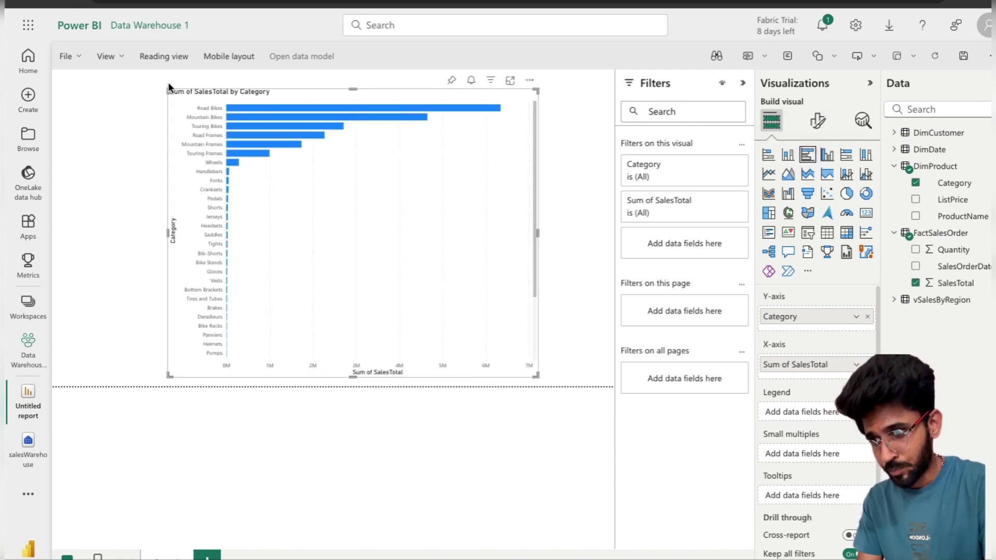
pyautogui.moveTo(168, 90); pyautogui.dragTo(130, 76)
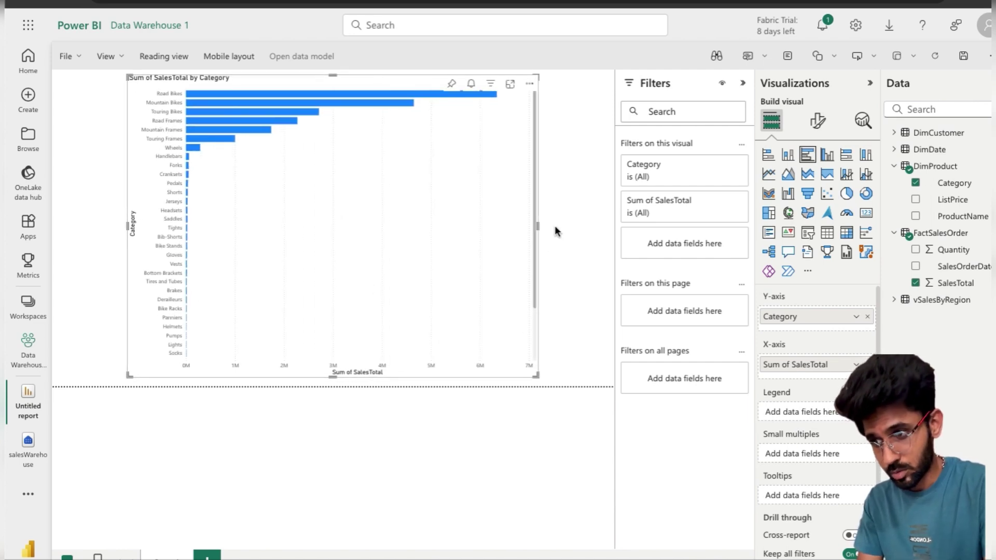
pyautogui.moveTo(556, 227); pyautogui.dragTo(574, 226)
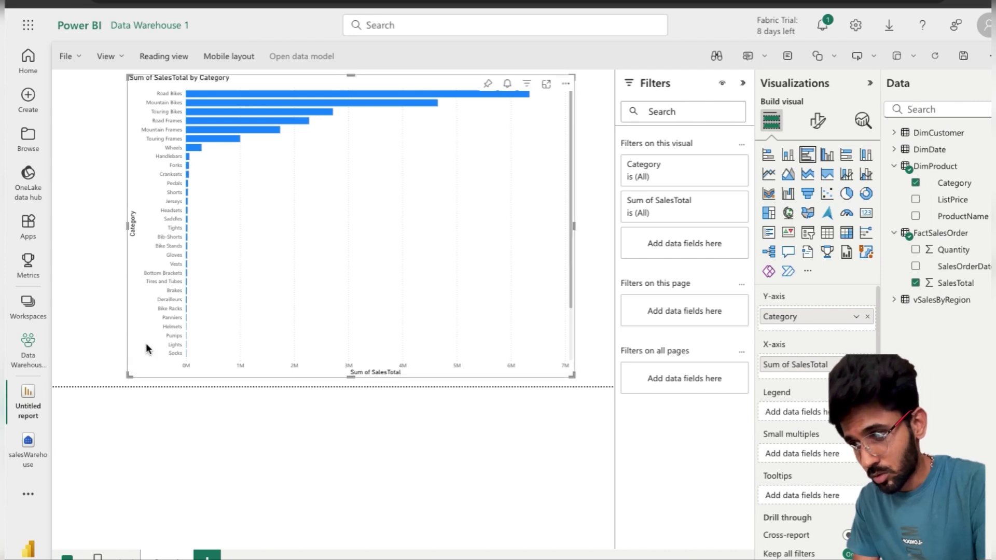
pyautogui.moveTo(130, 376); pyautogui.dragTo(95, 390)
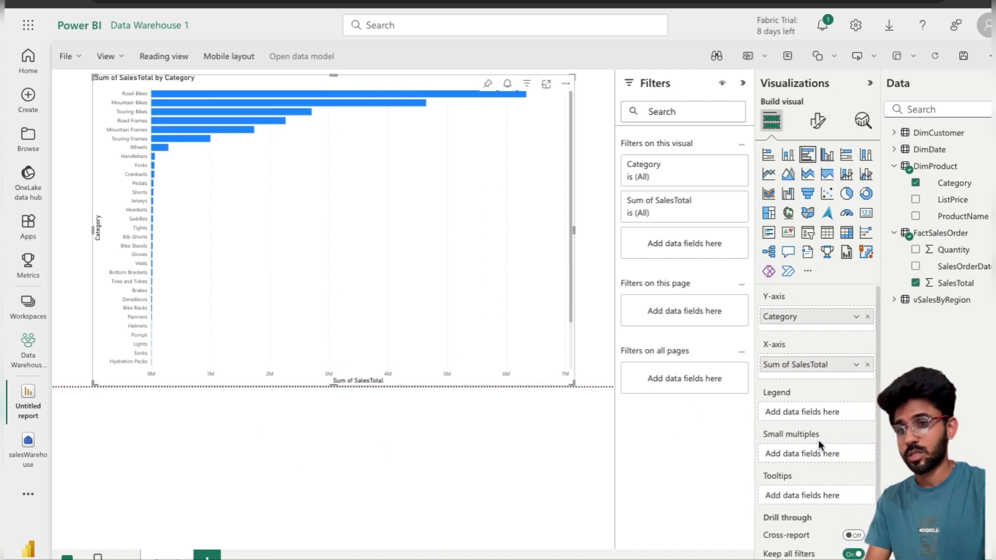
pyautogui.scroll(-1, 820, 443)
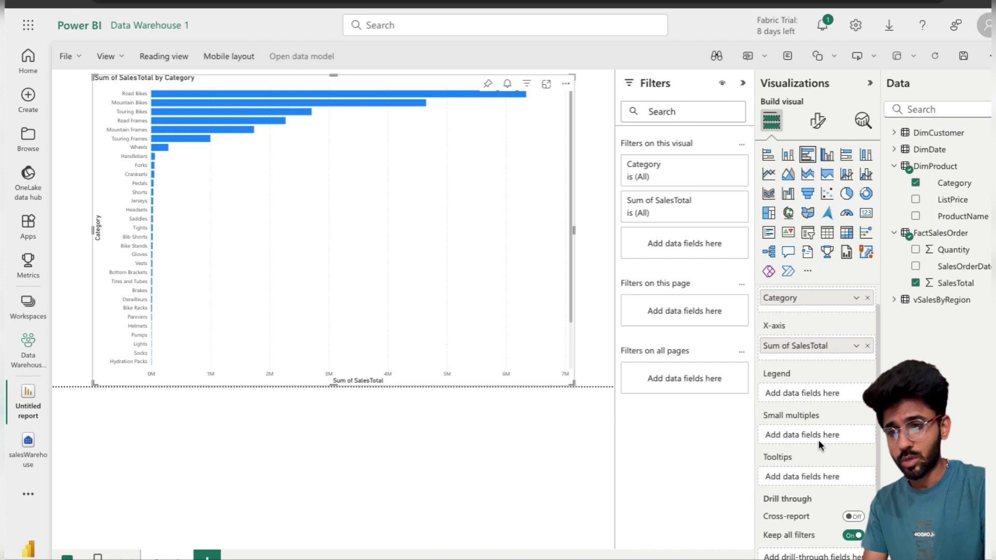
pyautogui.click(818, 123)
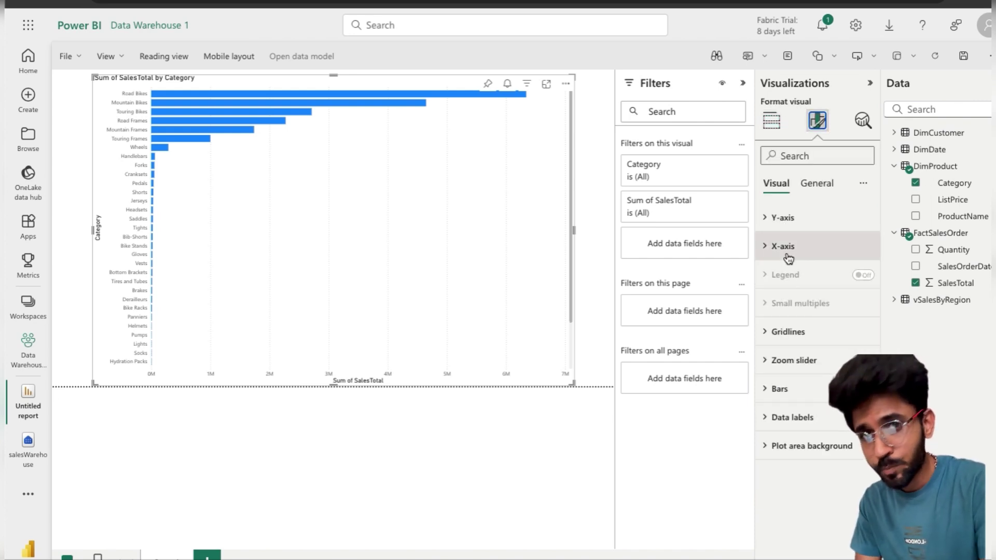
pyautogui.click(764, 245)
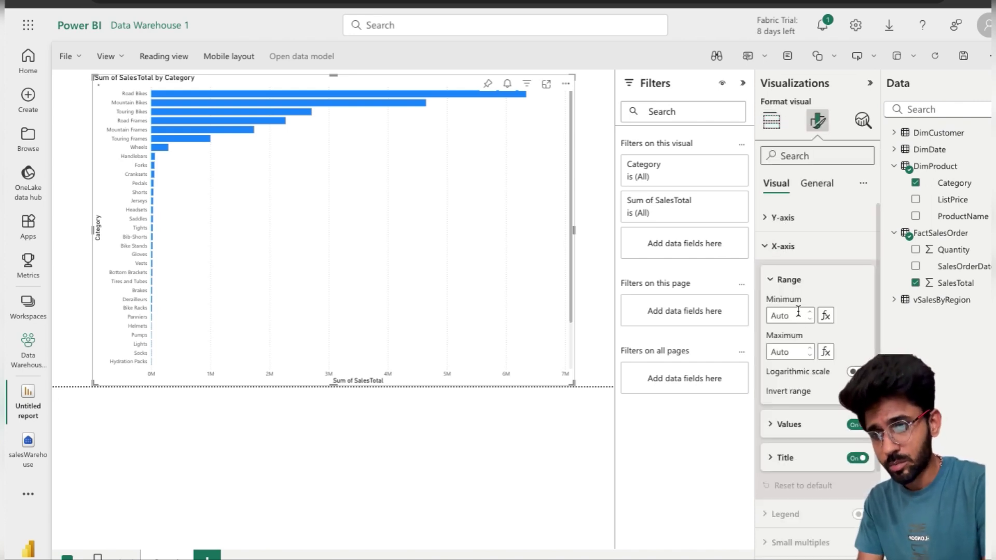
pyautogui.scroll(-3, 799, 337)
pyautogui.scroll(3, 803, 345)
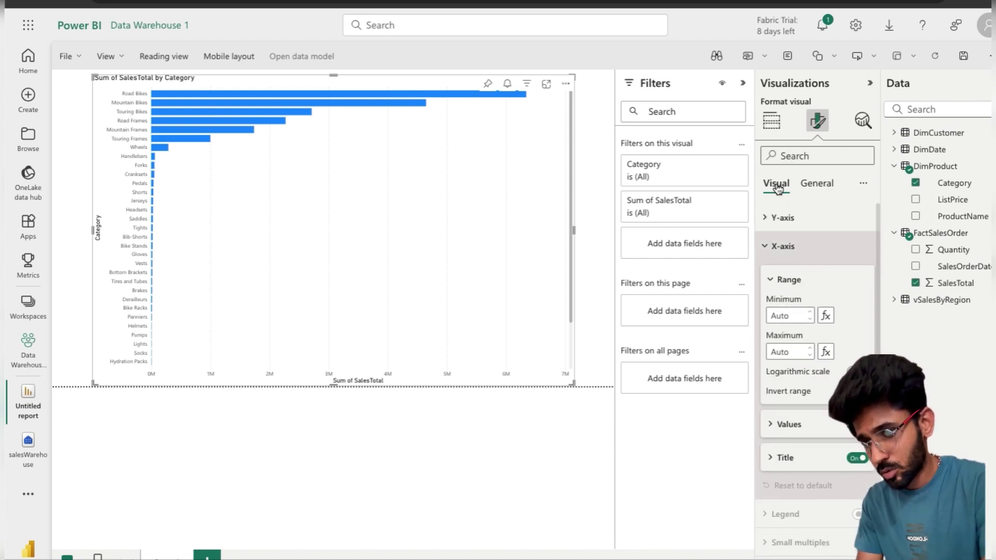
# Rename the bar chart's X-axis field to SalesTotal for this visual
pyautogui.click(772, 121)
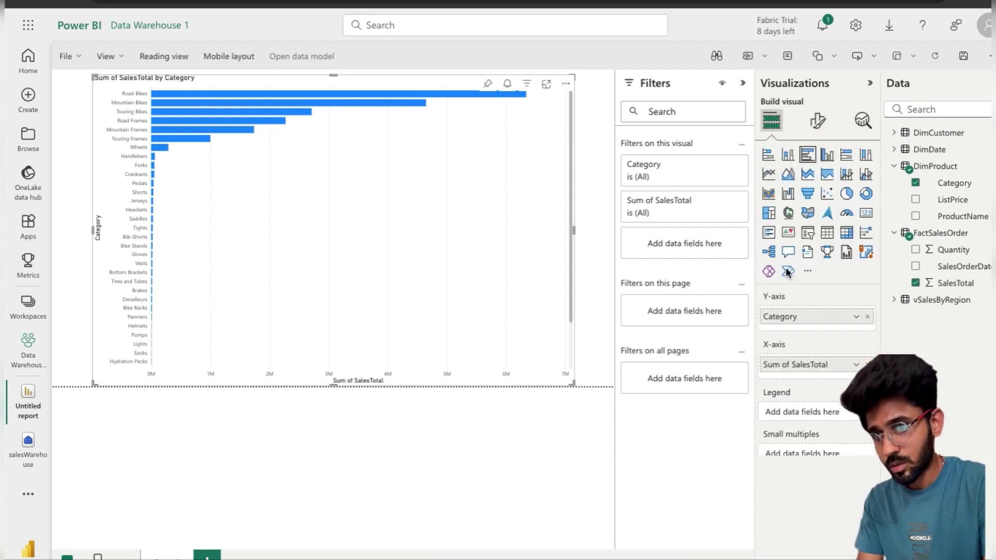
pyautogui.doubleClick(802, 366)
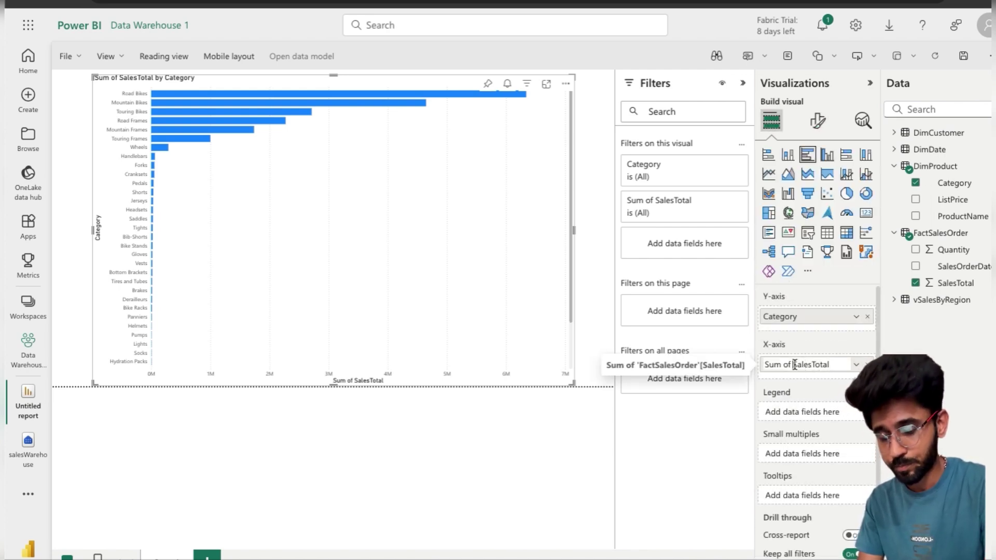
pyautogui.moveTo(795, 366); pyautogui.dragTo(764, 365)
pyautogui.press('BackSpace')
pyautogui.click(801, 355)
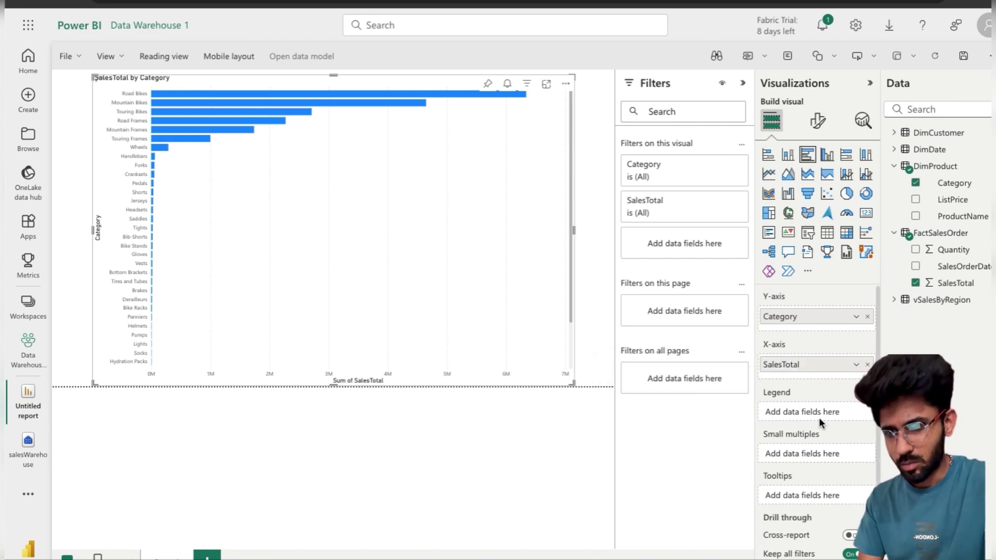
pyautogui.scroll(-1, 820, 418)
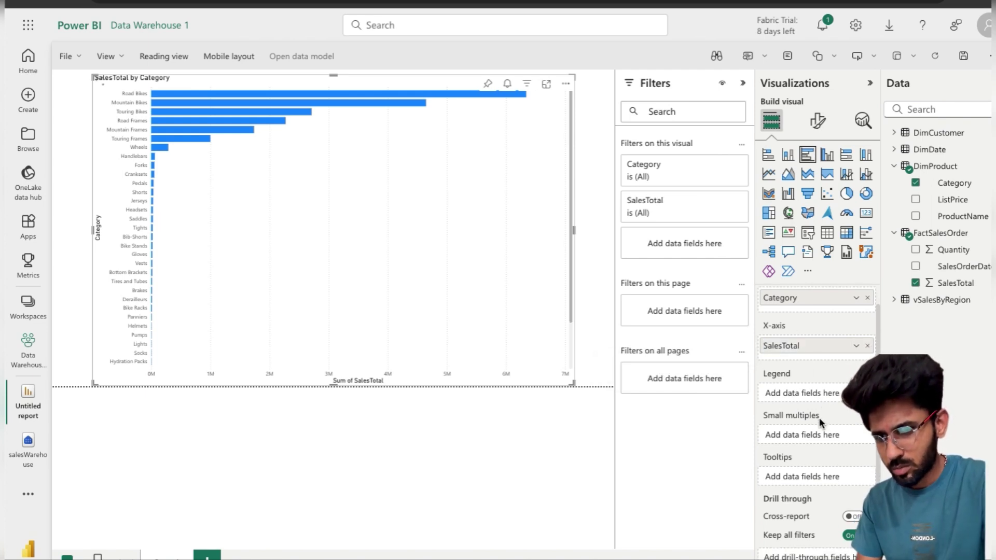
pyautogui.click(815, 124)
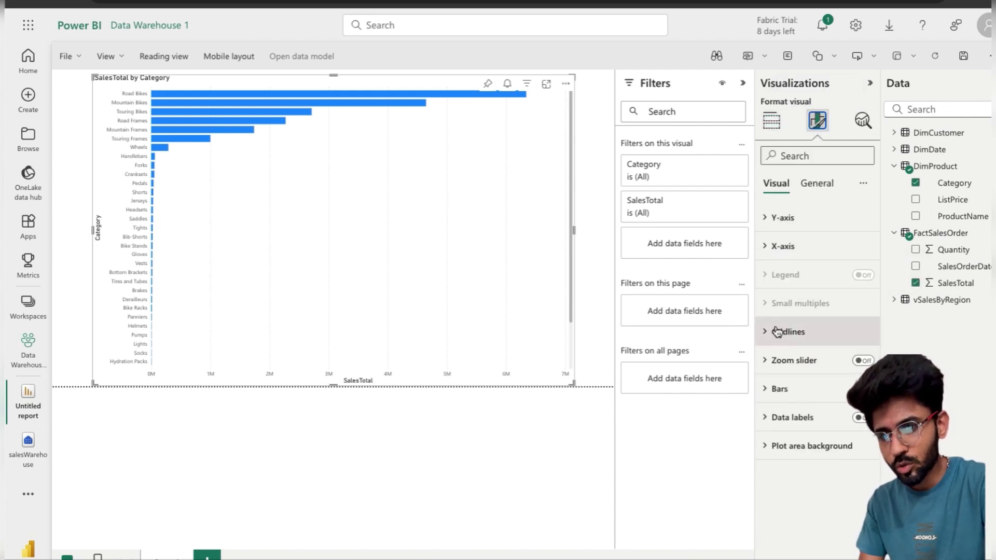
pyautogui.click(863, 122)
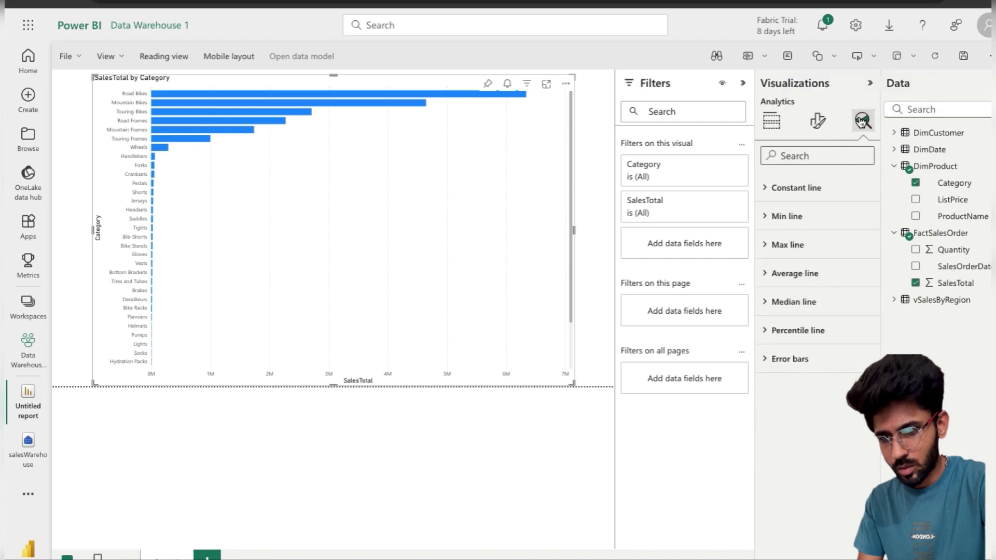
pyautogui.click(769, 218)
pyautogui.click(768, 217)
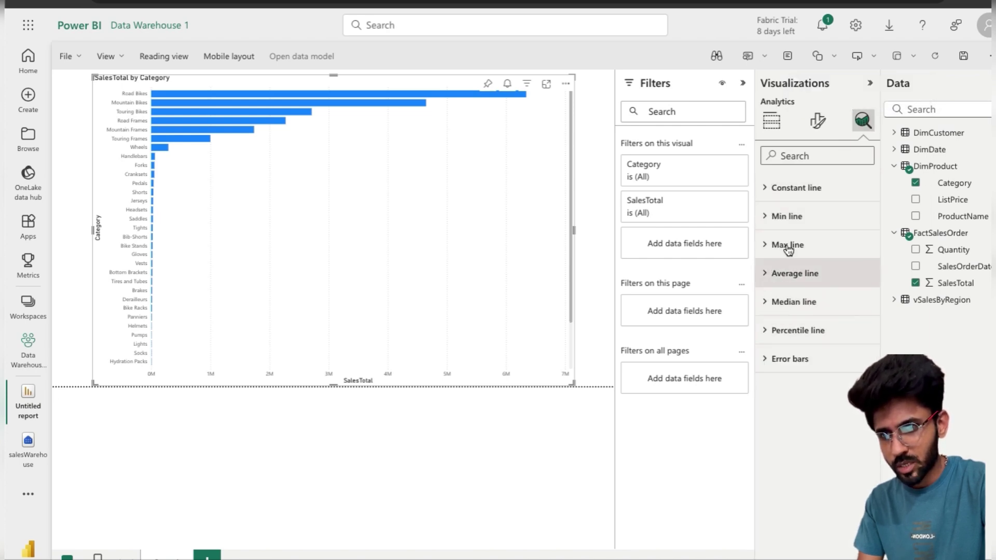
# Turn on data labels for the SalesTotal by Category bar chart
pyautogui.click(818, 121)
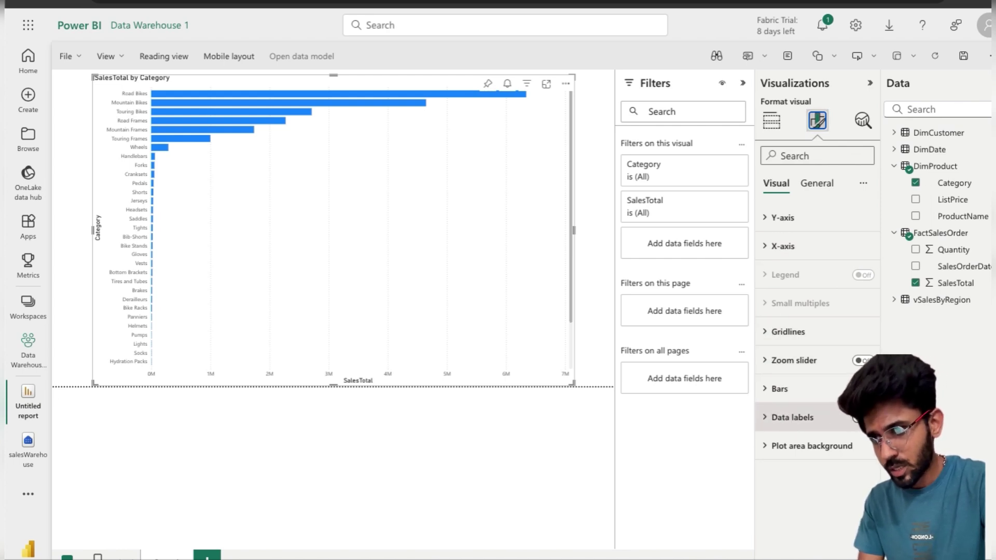
pyautogui.click(861, 418)
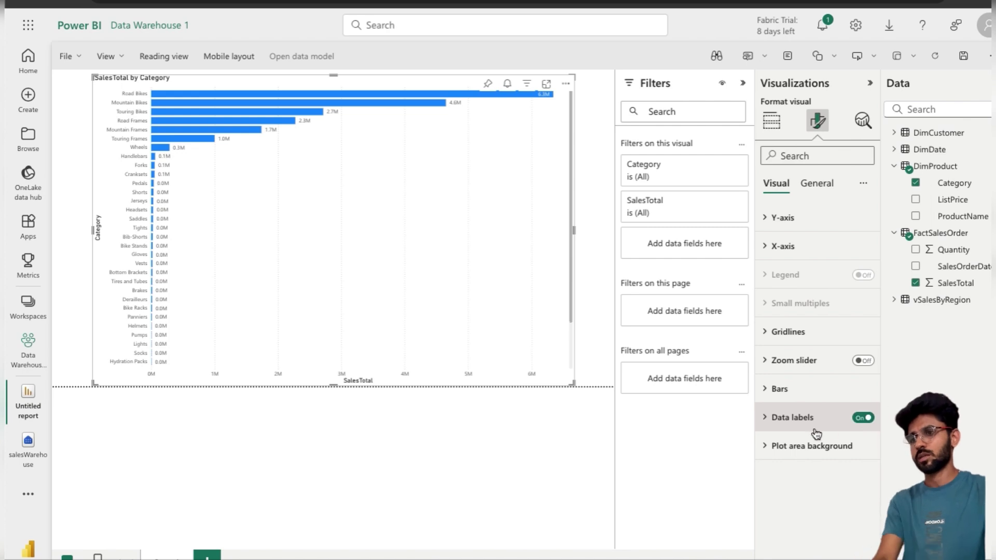
pyautogui.click(769, 394)
pyautogui.scroll(-3, 768, 395)
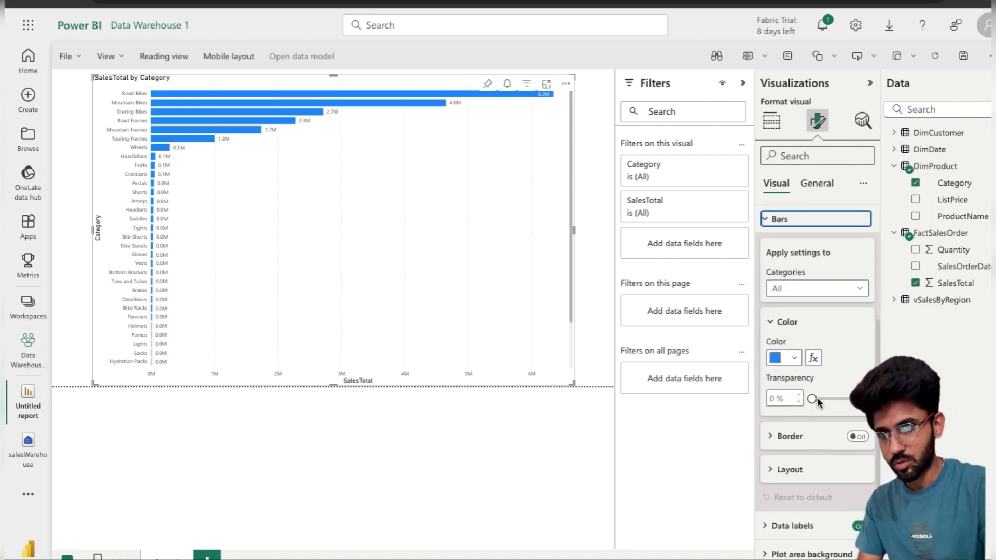
pyautogui.click(811, 228)
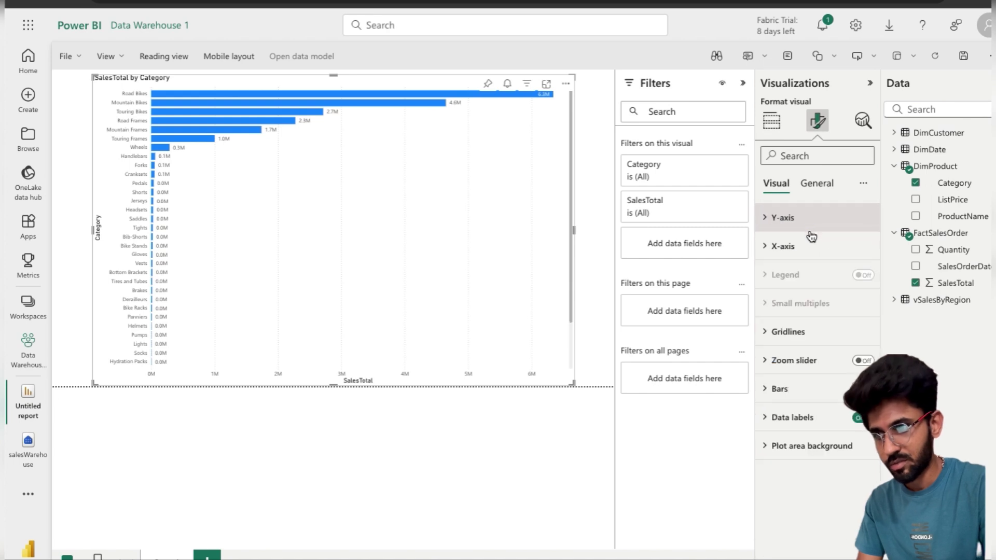
# Set the maximum width of the bar chart's Y-axis values to 34%
pyautogui.click(763, 222)
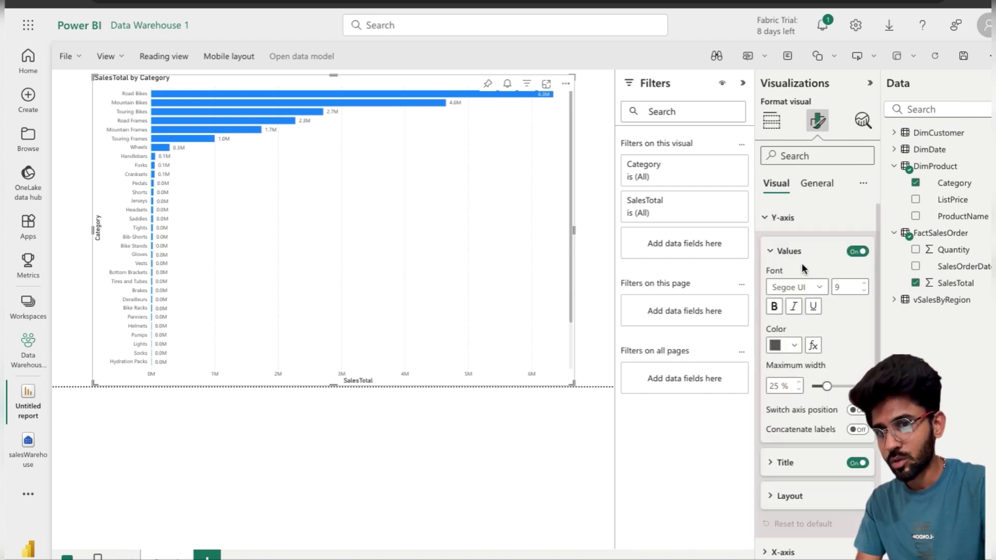
pyautogui.scroll(-1, 802, 265)
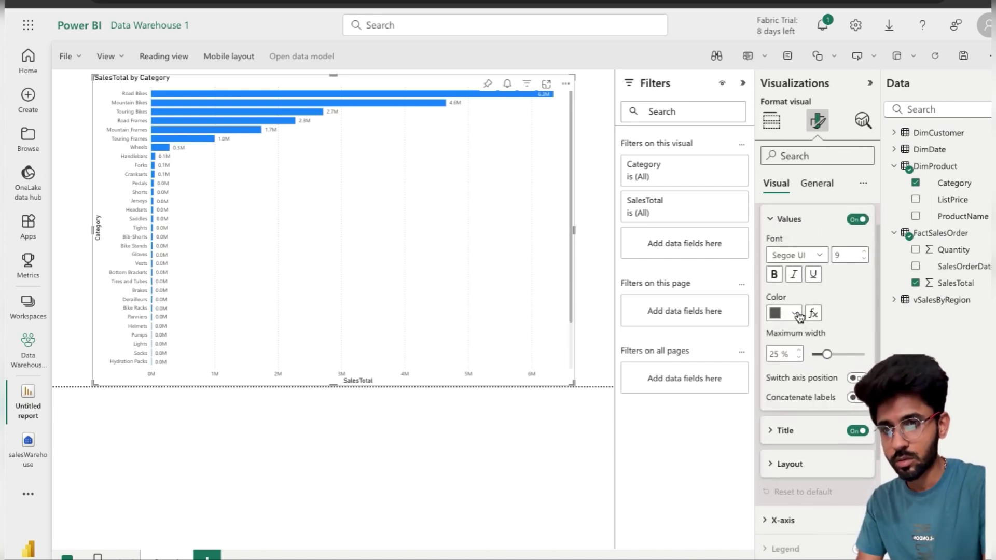
pyautogui.scroll(-1, 805, 309)
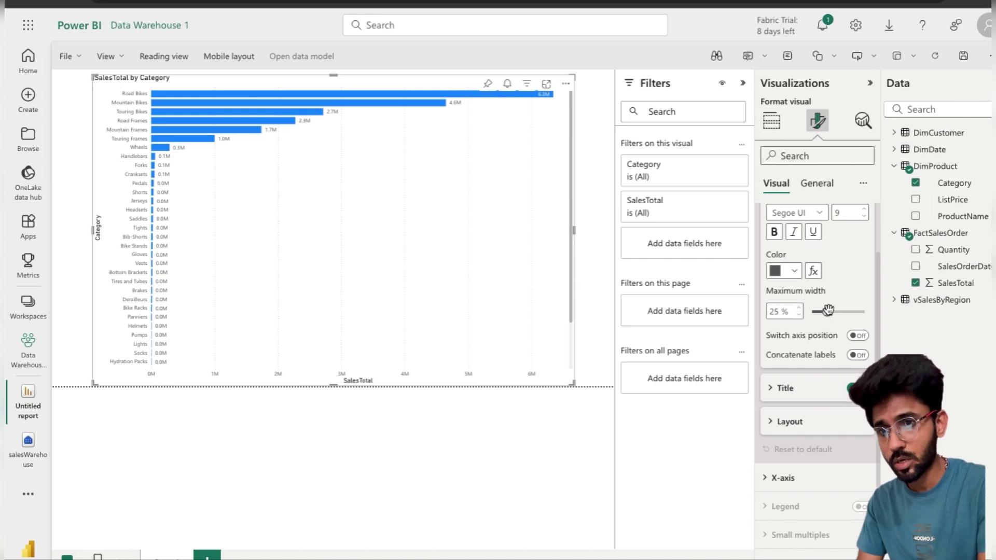
pyautogui.moveTo(827, 312); pyautogui.dragTo(840, 312)
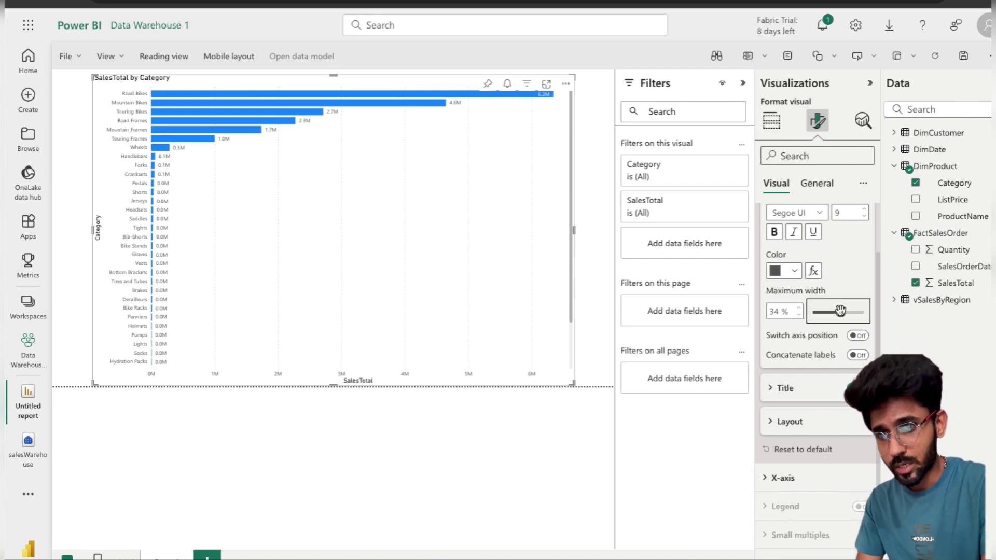
# Set the maximum width of the bar chart's Y-axis values to 28%
pyautogui.moveTo(840, 312); pyautogui.dragTo(833, 312)
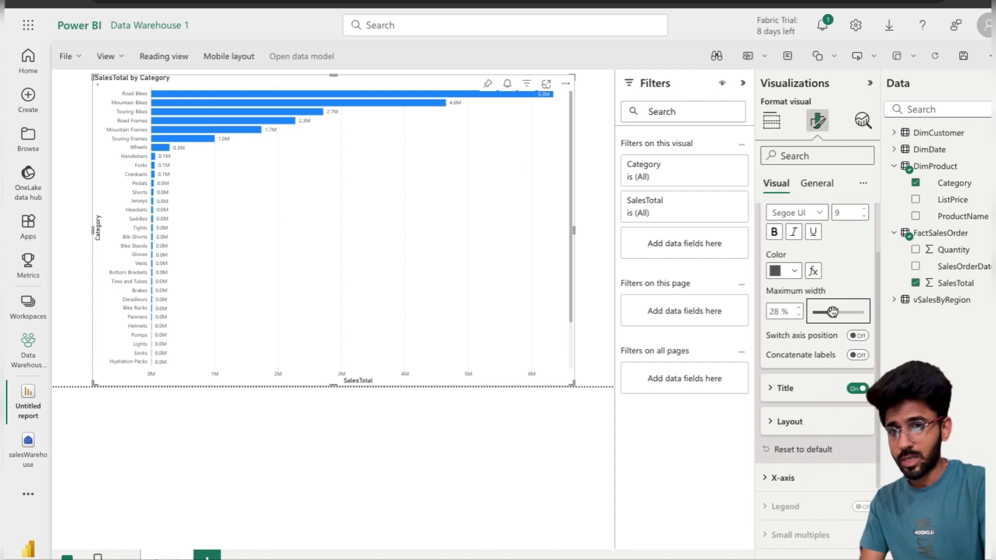
pyautogui.scroll(-1, 827, 349)
pyautogui.scroll(1, 827, 345)
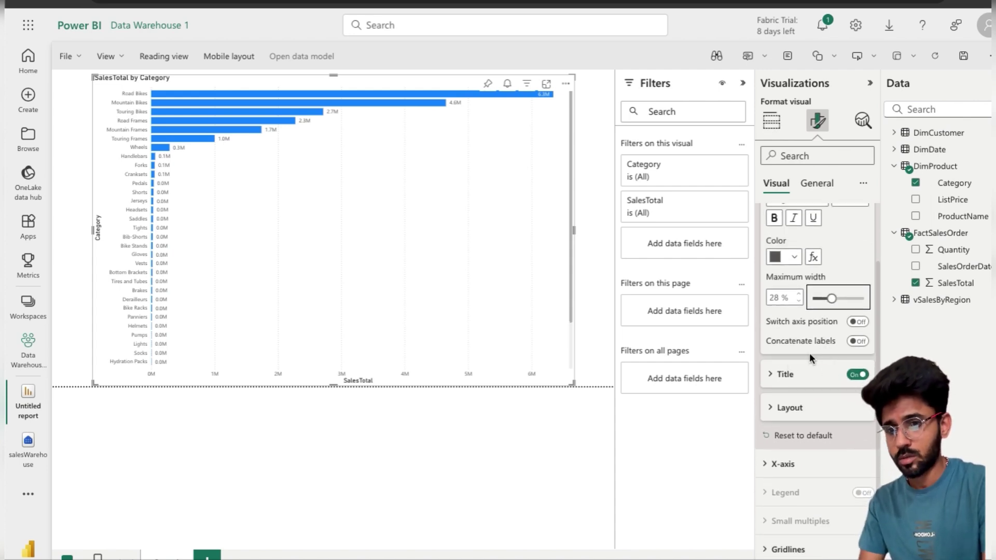
# Examine the title and layout formatting options of the bar chart's Y-axis
pyautogui.click(773, 374)
pyautogui.scroll(-3, 792, 423)
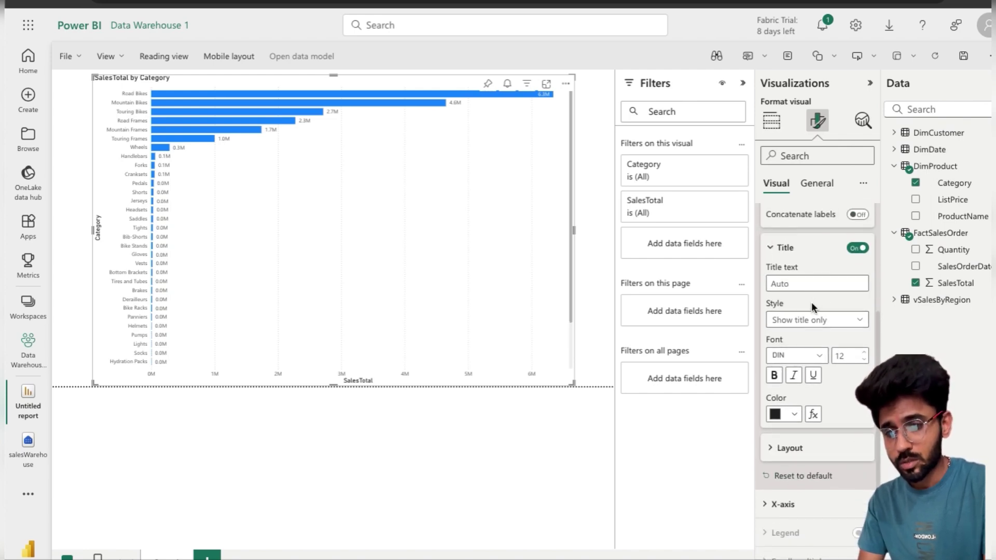
pyautogui.scroll(-3, 811, 344)
pyautogui.click(779, 332)
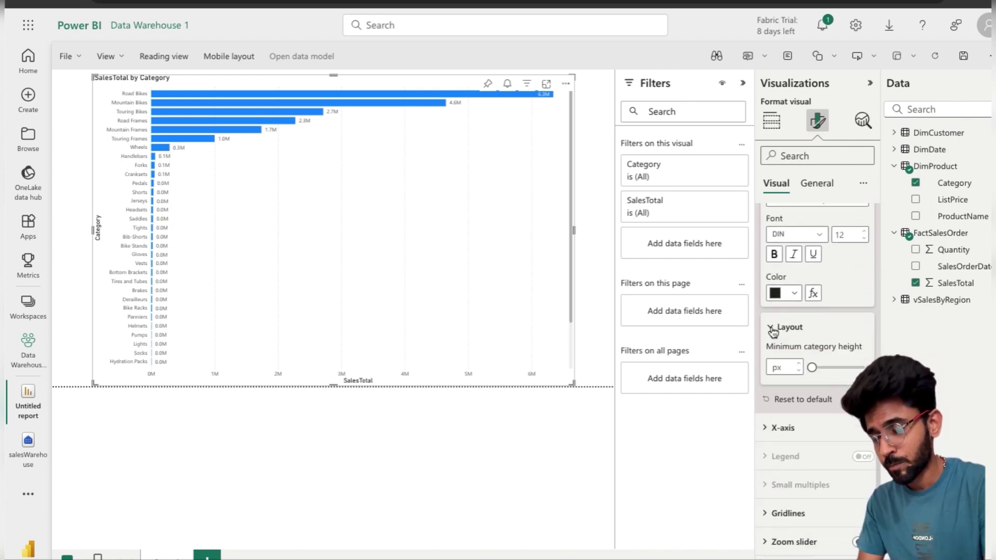
pyautogui.scroll(1, 793, 343)
pyautogui.scroll(4, 793, 329)
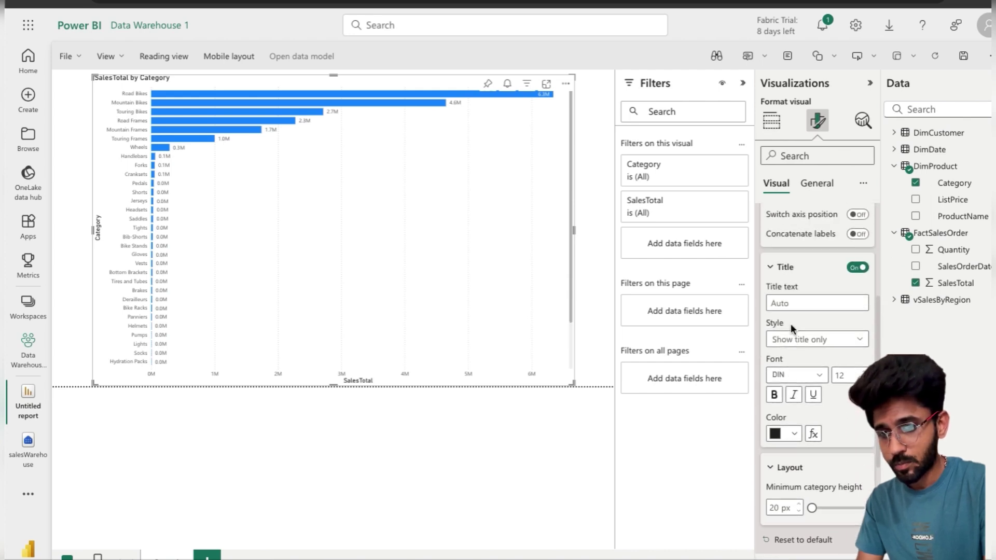
pyautogui.click(771, 321)
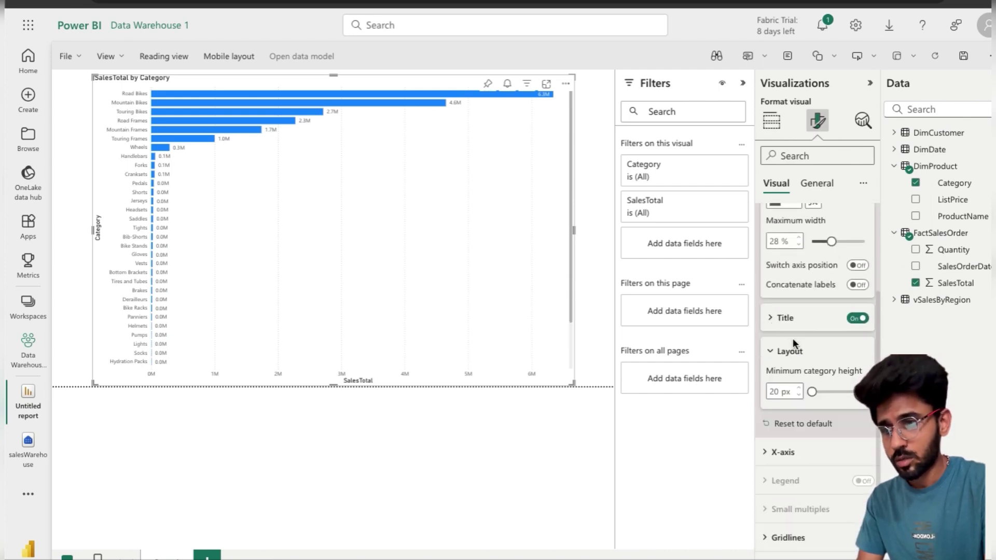
pyautogui.scroll(-2, 783, 358)
pyautogui.scroll(5, 776, 374)
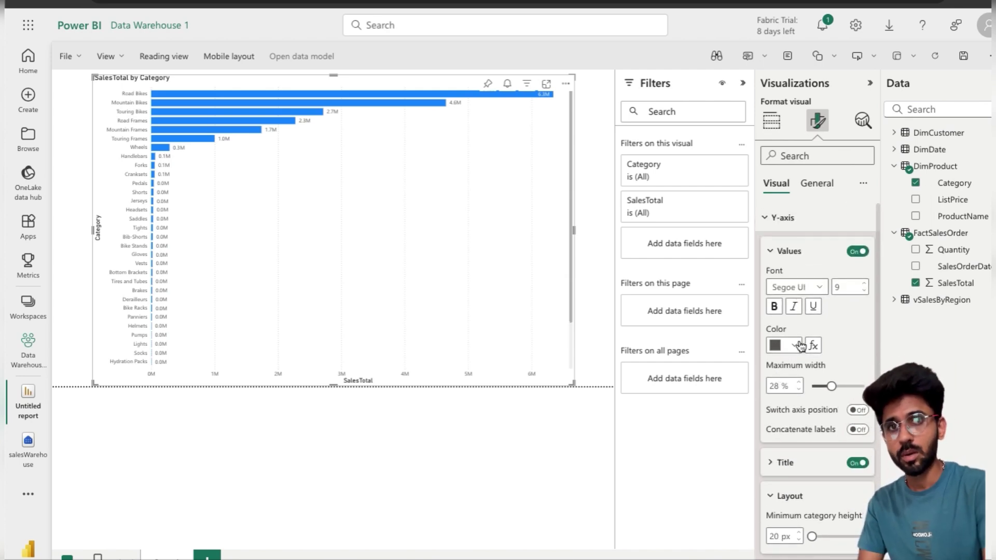
pyautogui.scroll(-5, 802, 389)
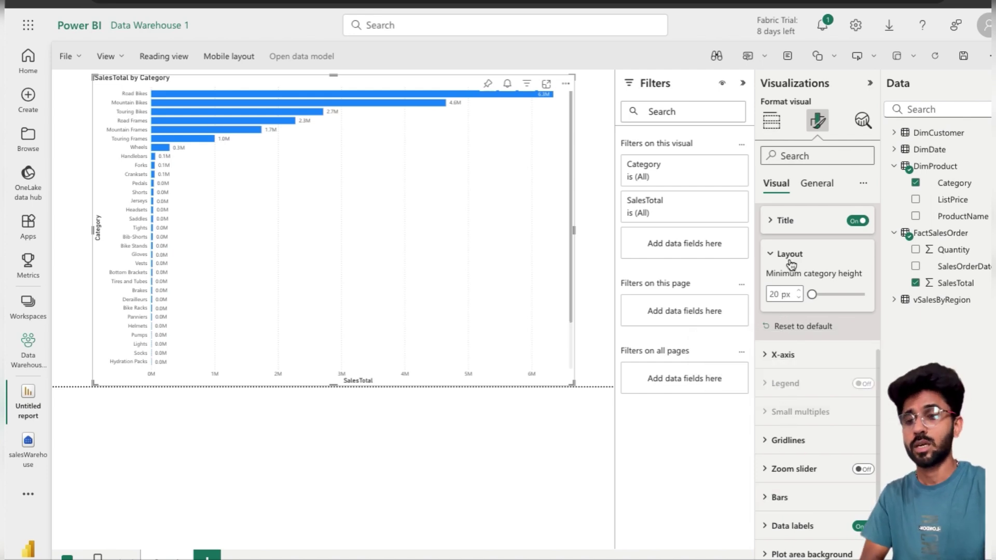
# Set the font size of the bar chart's X-axis title to 14
pyautogui.click(777, 357)
pyautogui.scroll(-5, 776, 359)
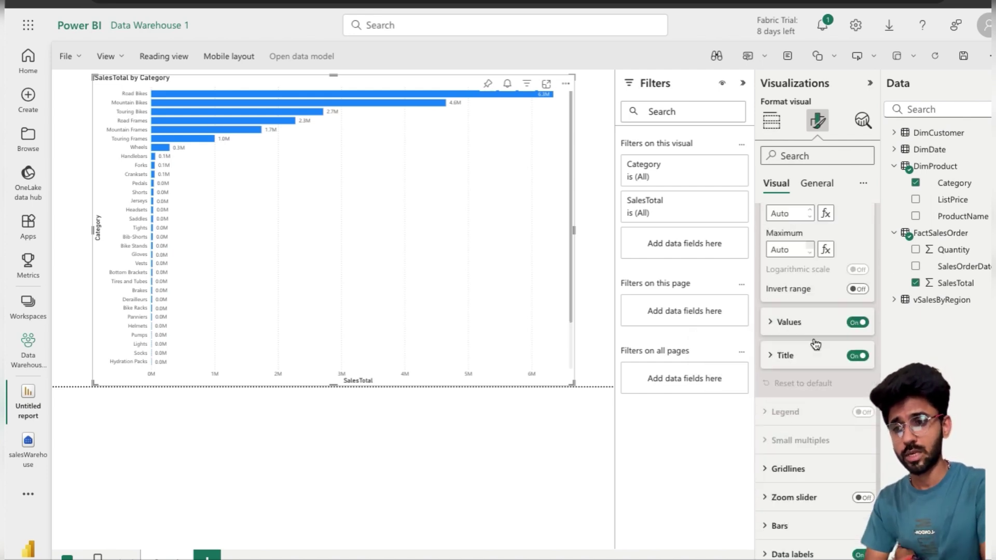
pyautogui.click(772, 305)
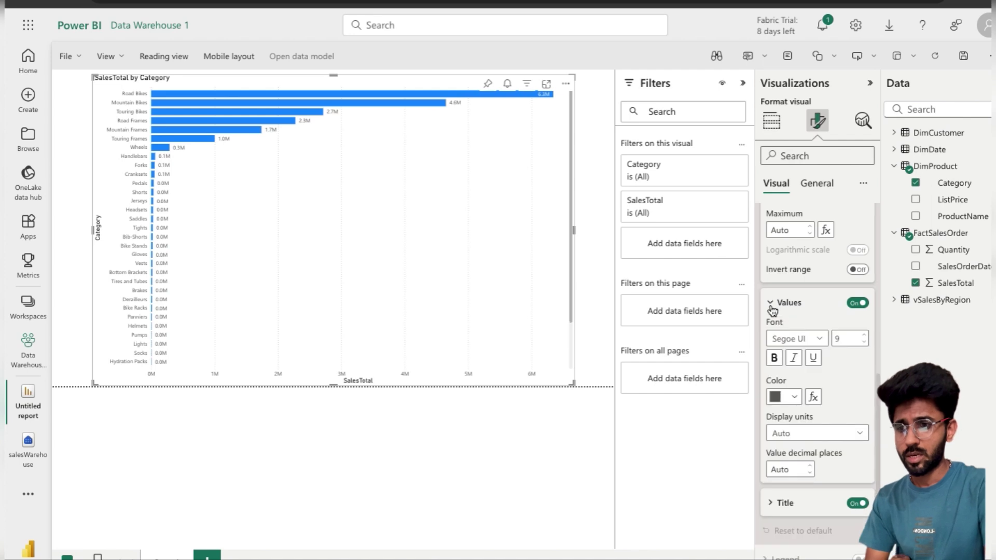
pyautogui.scroll(-3, 806, 349)
pyautogui.scroll(-1, 806, 351)
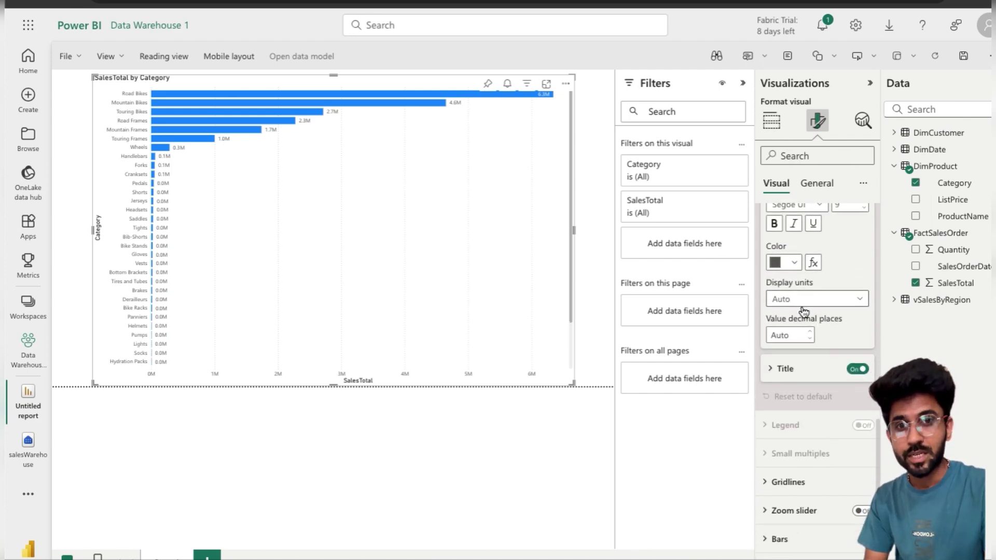
pyautogui.click(776, 332)
pyautogui.scroll(-2, 812, 376)
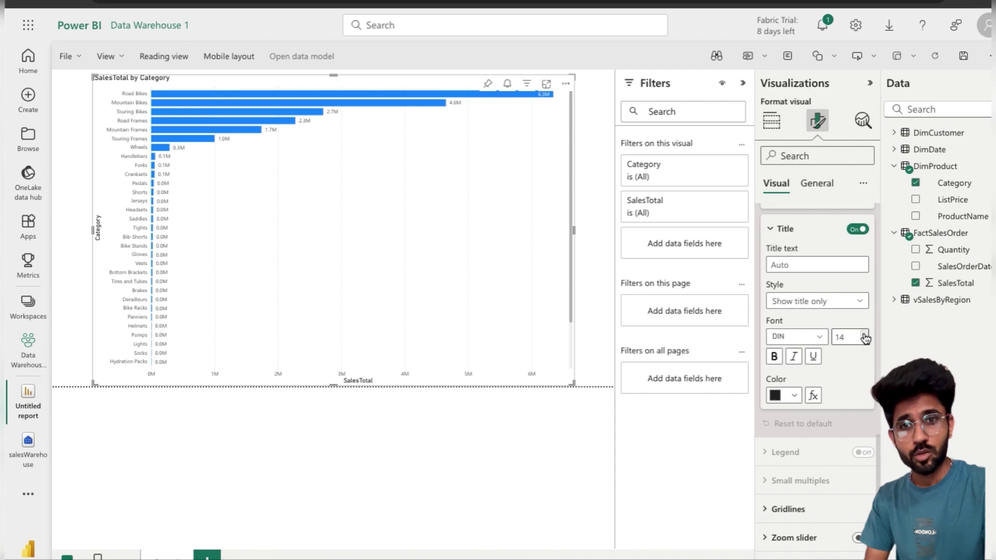
pyautogui.scroll(2, 812, 283)
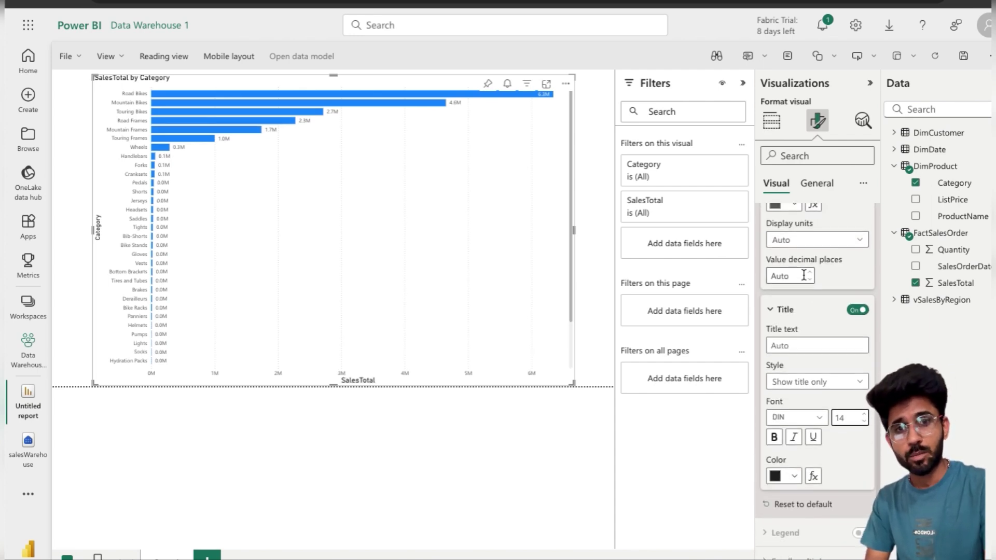
pyautogui.click(771, 309)
# Set the font size of the bar chart's Y-axis category values to 12
pyautogui.scroll(5, 772, 308)
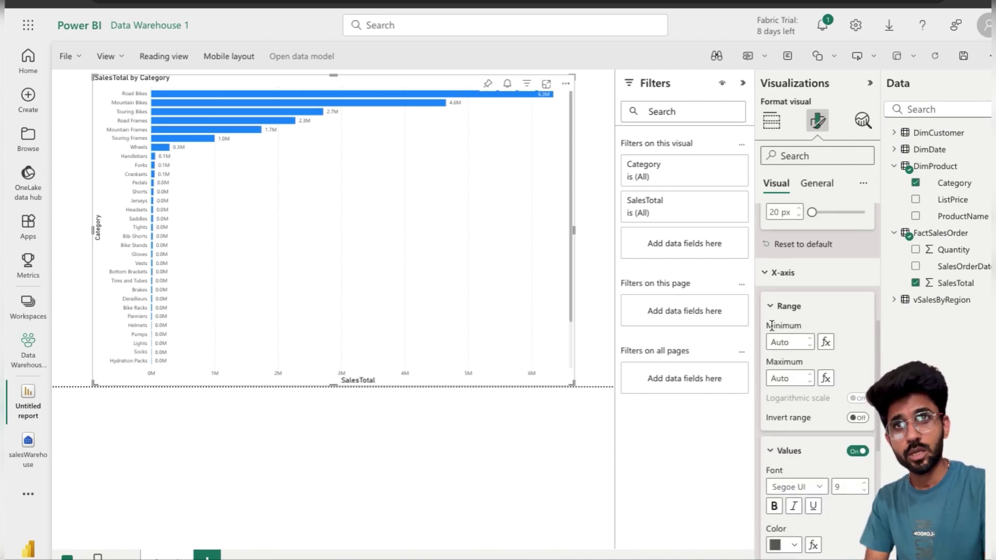
pyautogui.scroll(1, 772, 306)
pyautogui.click(765, 283)
pyautogui.scroll(3, 765, 313)
pyautogui.scroll(2, 765, 314)
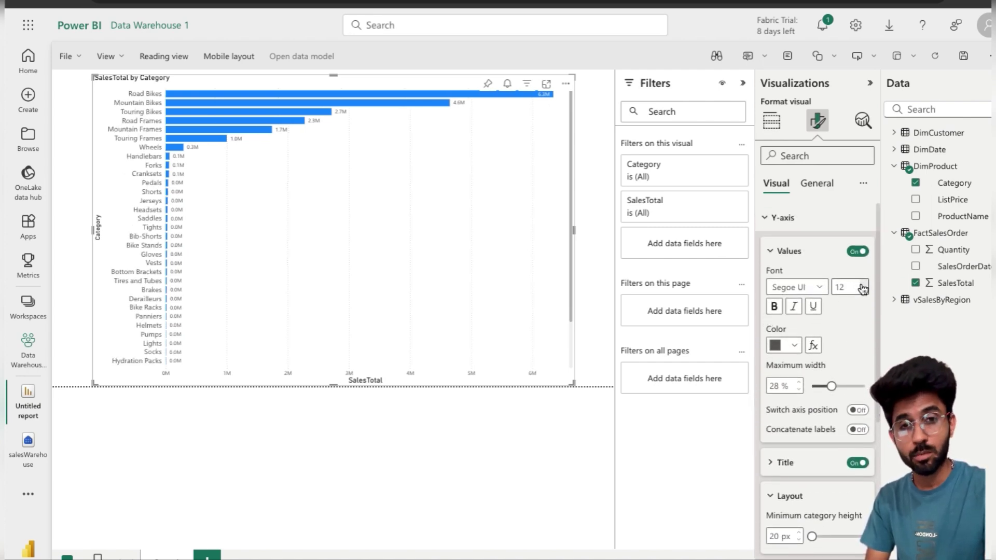
pyautogui.click(775, 307)
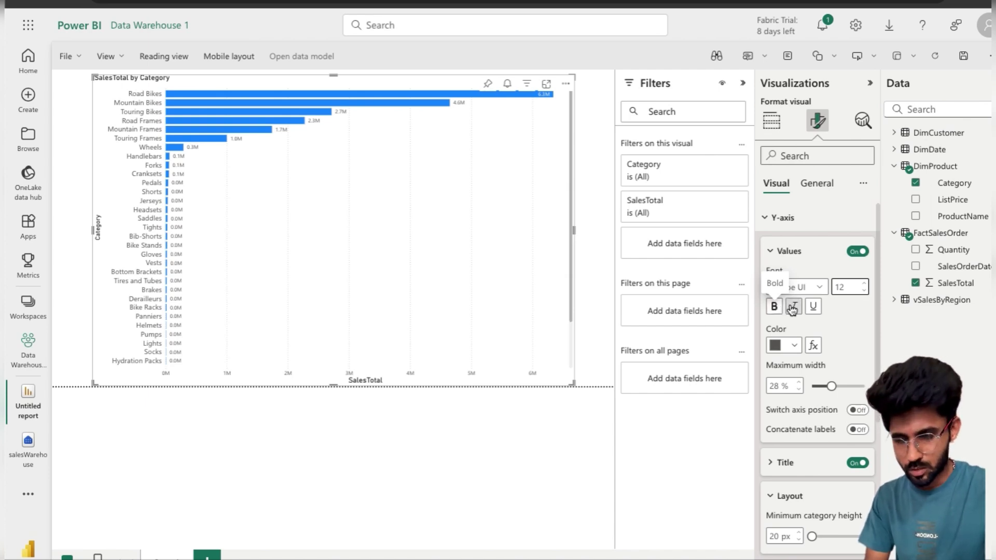
pyautogui.click(773, 249)
pyautogui.scroll(-2, 794, 342)
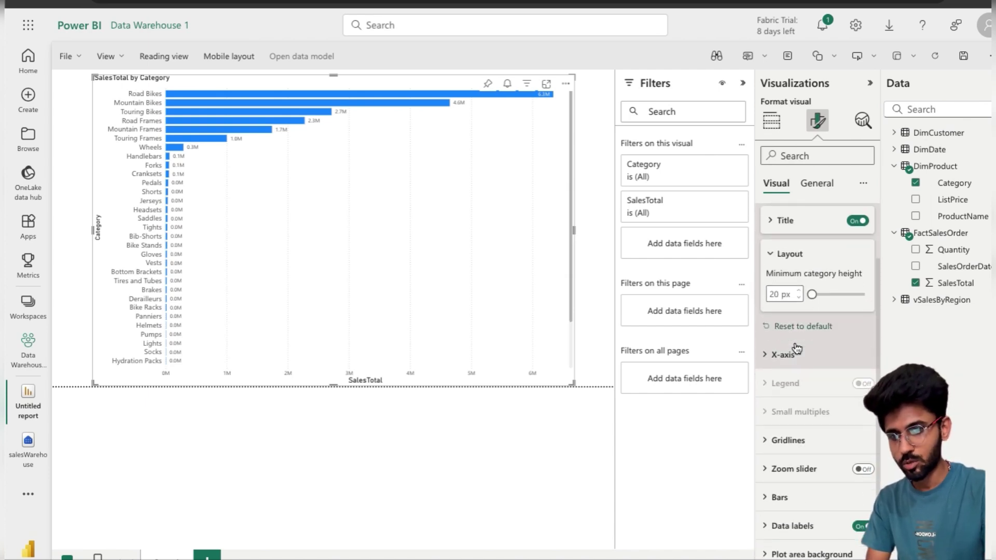
pyautogui.scroll(2, 794, 341)
# Center the SalesTotal by Category title horizontally above the bar chart
pyautogui.click(815, 183)
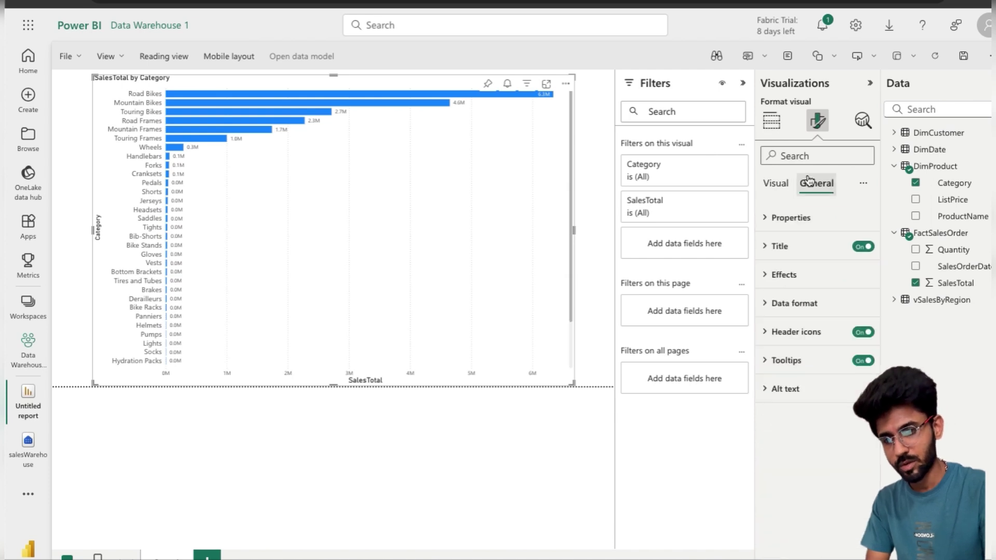
pyautogui.click(770, 255)
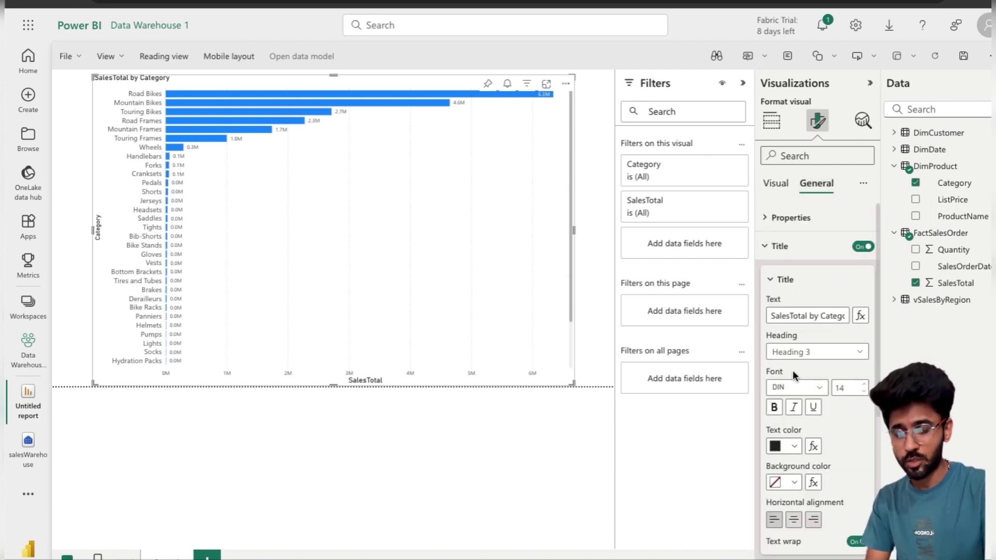
pyautogui.scroll(-1, 792, 369)
pyautogui.click(794, 449)
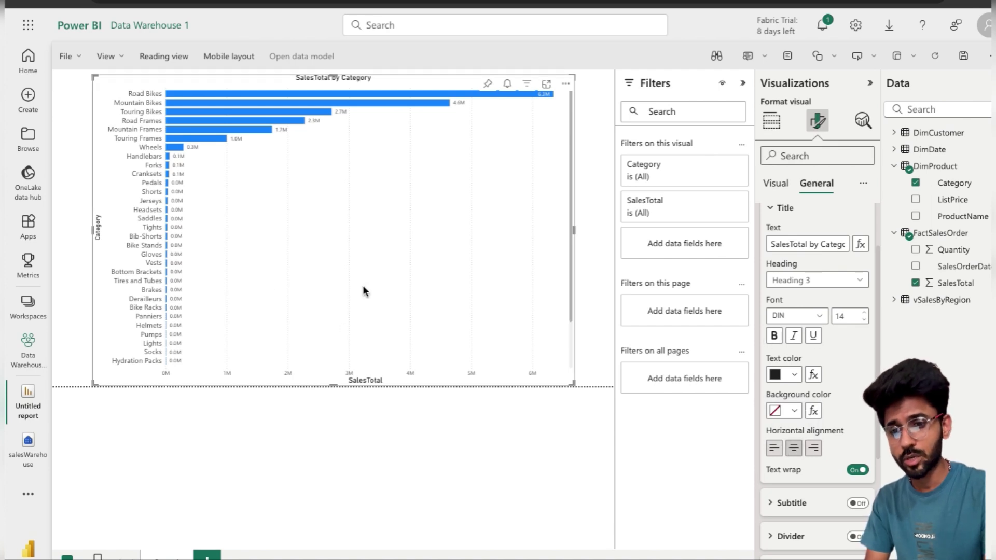
pyautogui.click(775, 207)
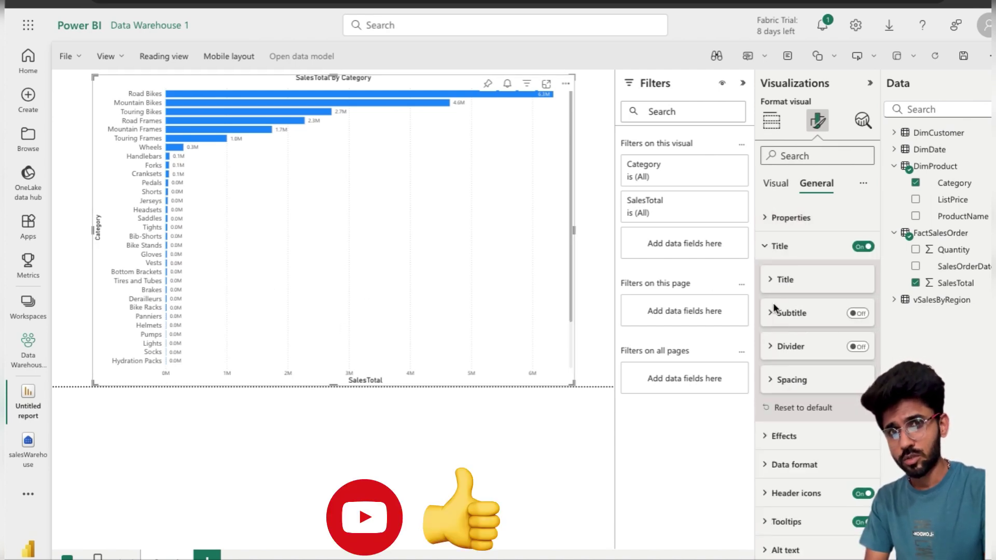